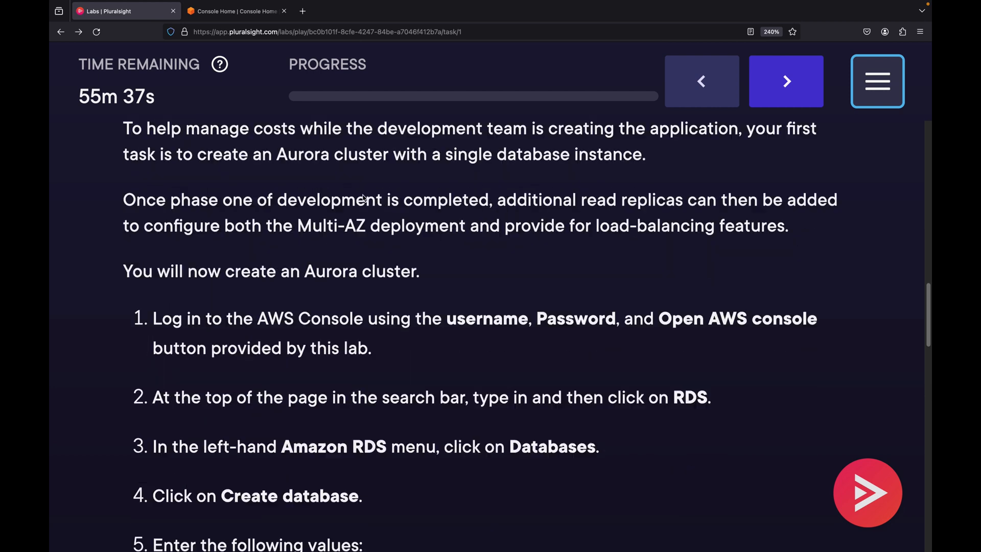
scroll(361, 198, "down", 3)
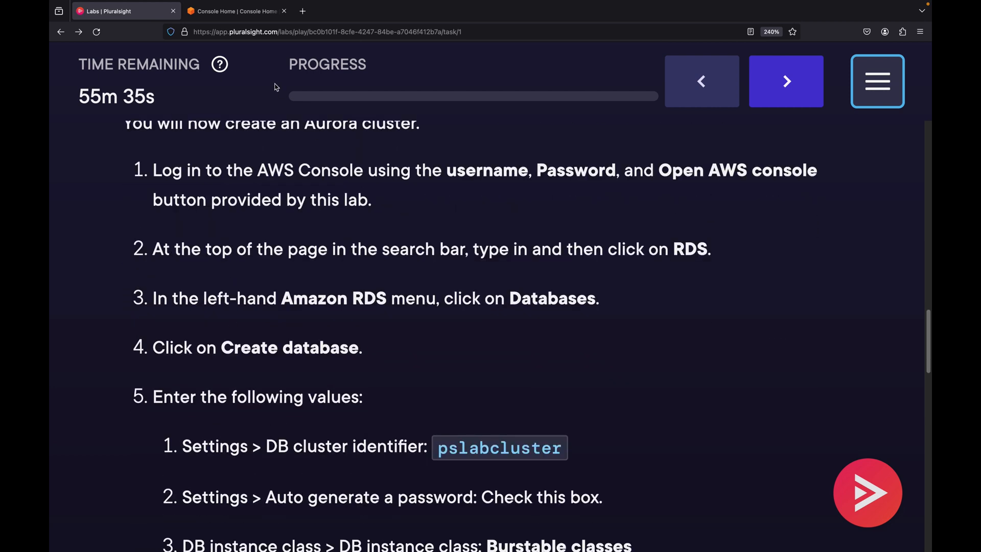
Open the RDS service from the AWS console search using the term rds
left_click(247, 17)
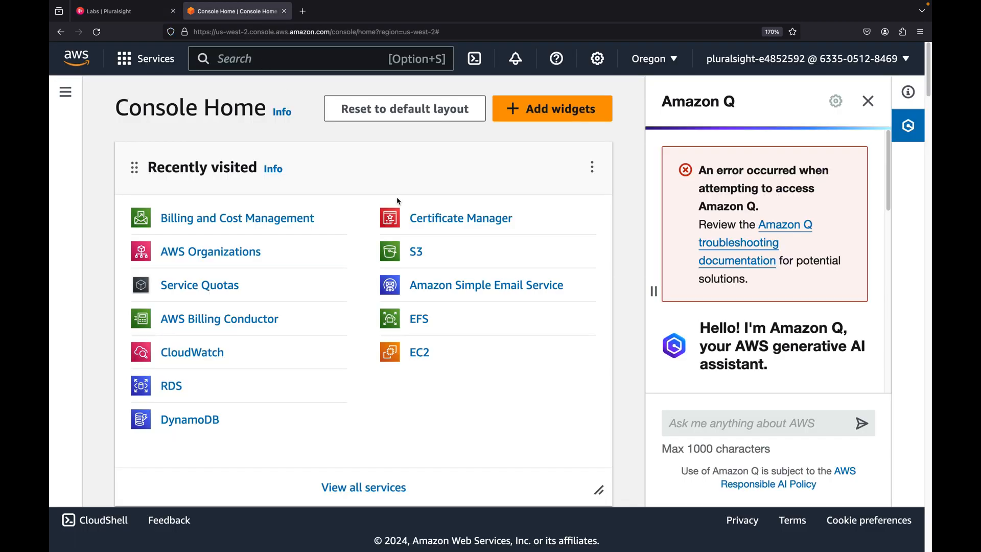
left_click(286, 57)
type("rds")
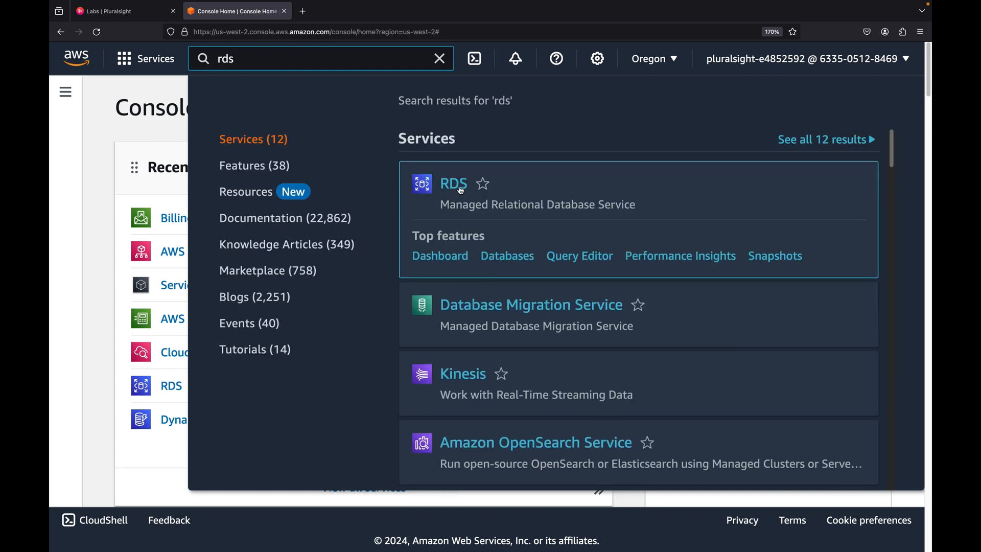
left_click(455, 184)
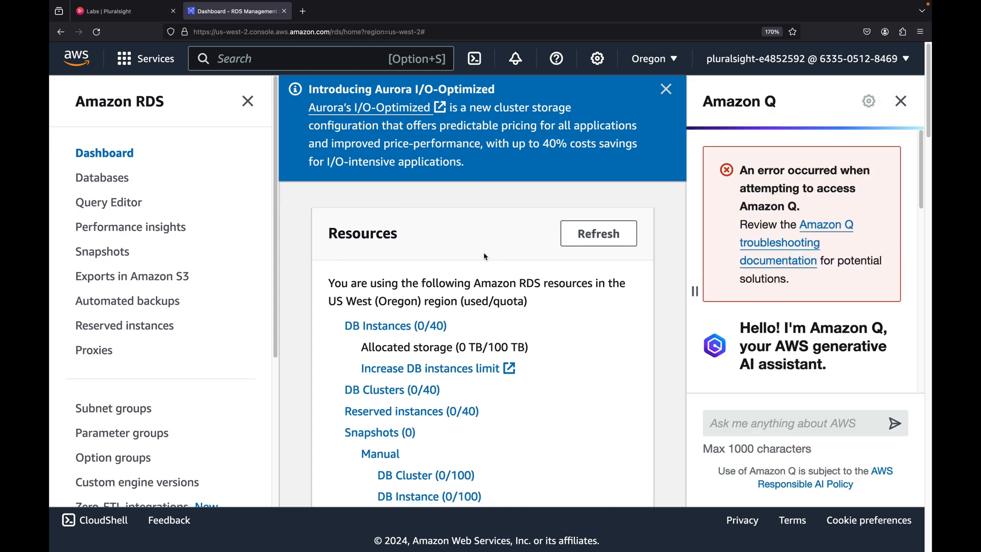
Start creating a new database from the RDS dashboard
scroll(486, 256, "down", 10)
scroll(479, 305, "up", 1)
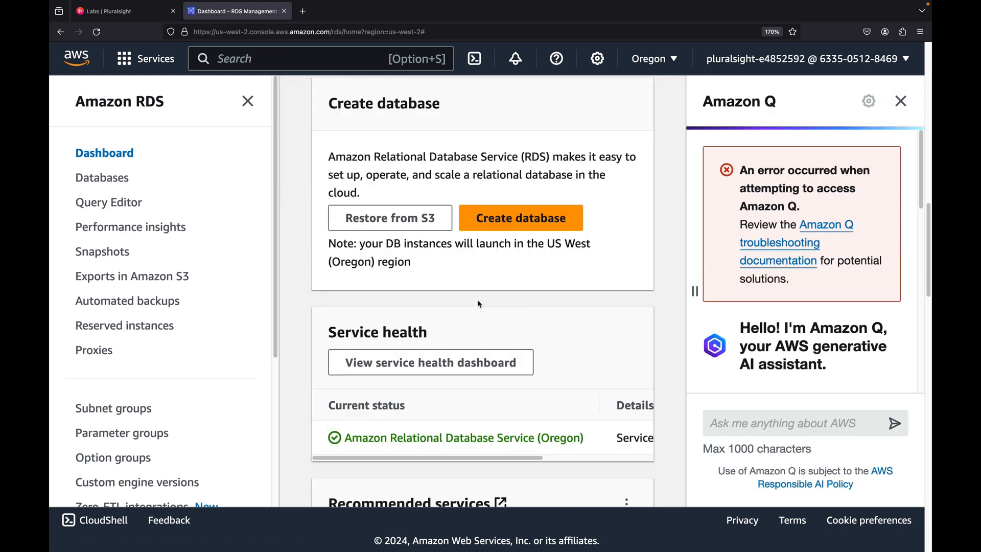
scroll(479, 304, "up", 2)
left_click(541, 256)
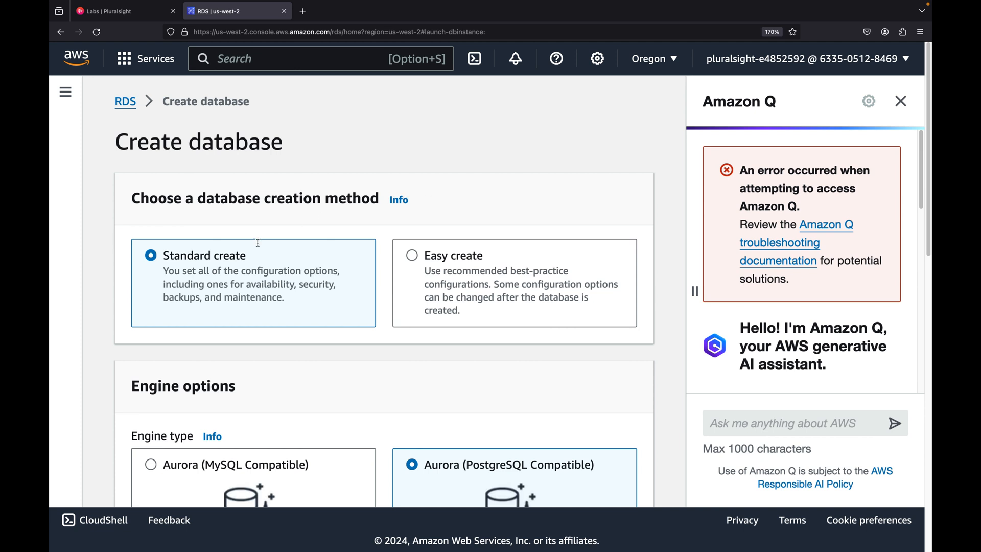
Review the creation method, engine options, templates and settings sections of the Create database form
scroll(309, 228, "down", 3)
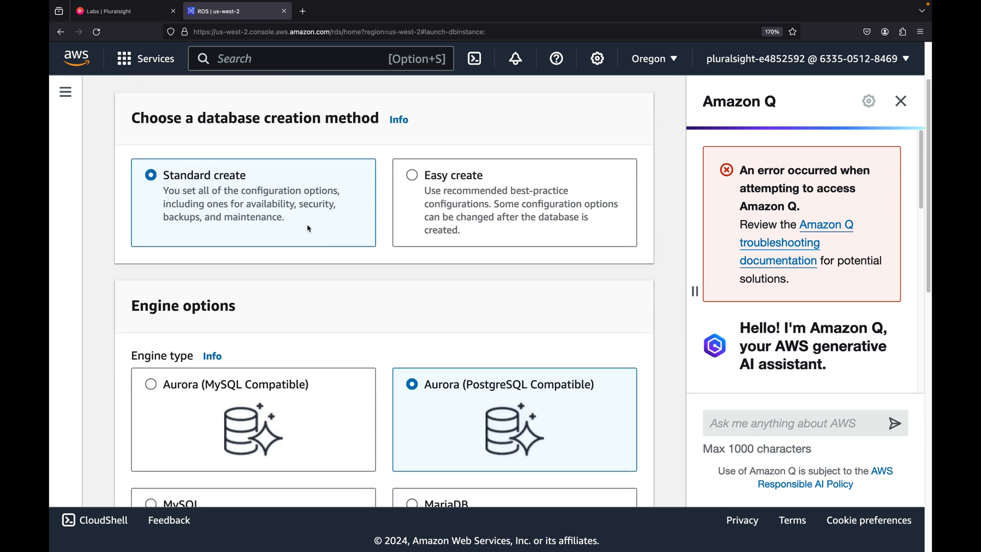
scroll(308, 228, "down", 5)
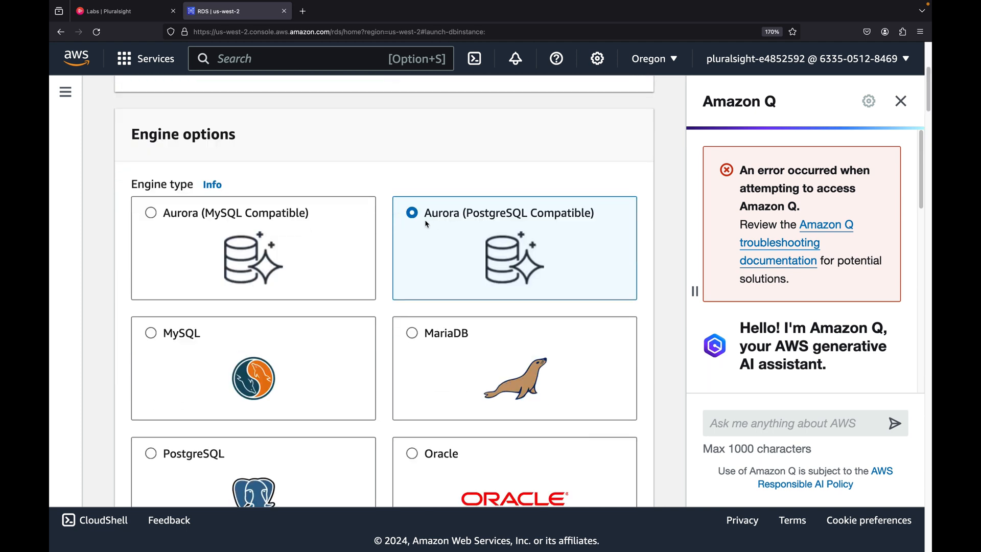
scroll(508, 224, "down", 1)
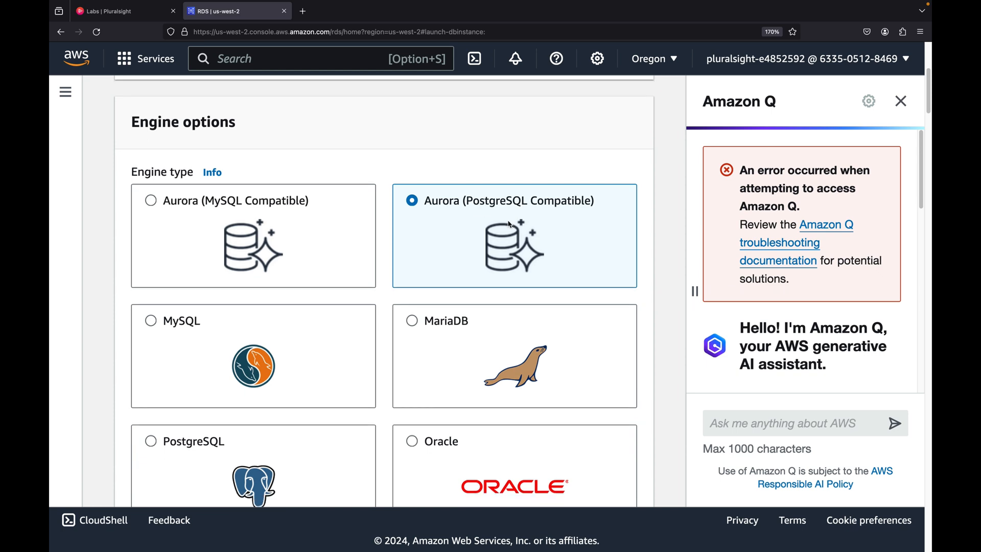
scroll(444, 197, "down", 12)
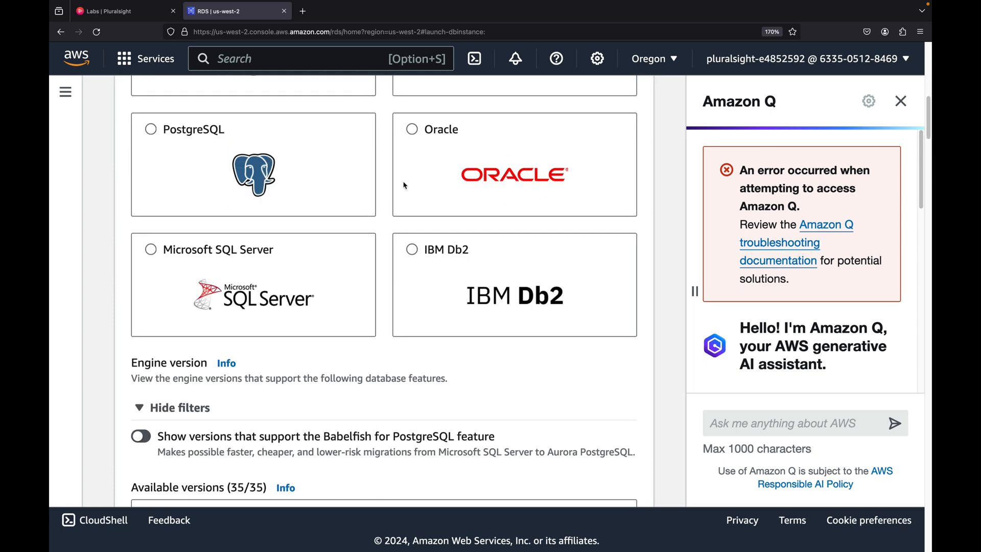
scroll(402, 183, "down", 4)
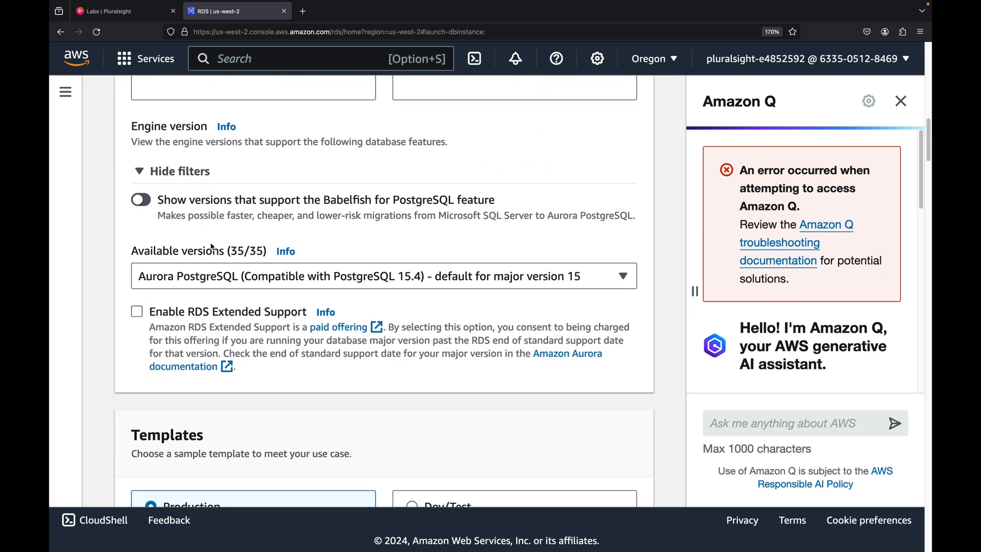
scroll(304, 271, "down", 8)
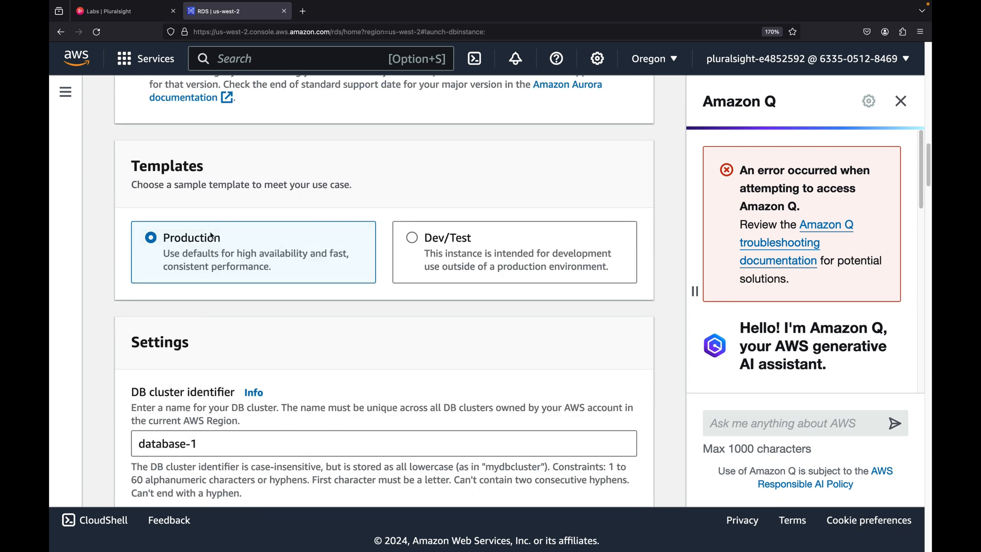
scroll(211, 235, "down", 1)
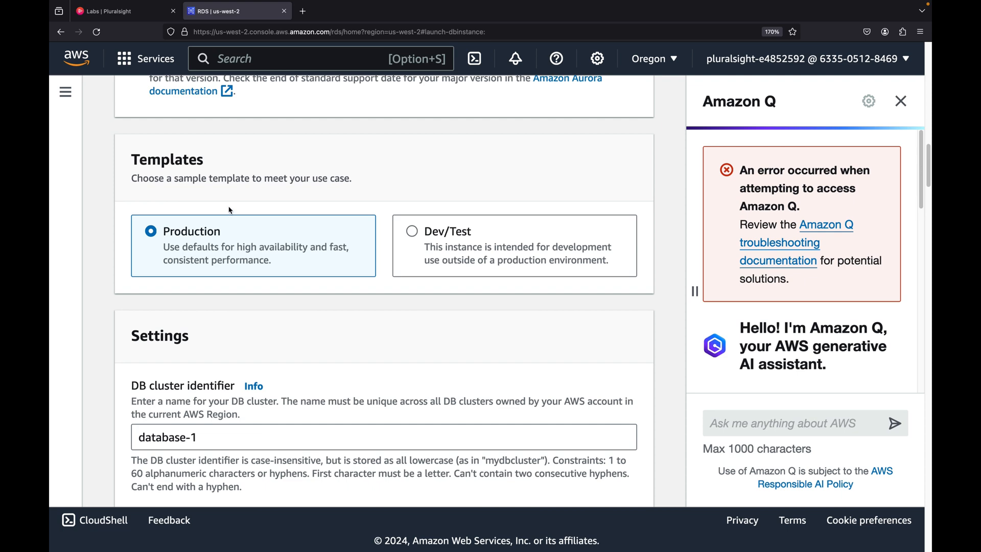
scroll(231, 208, "down", 5)
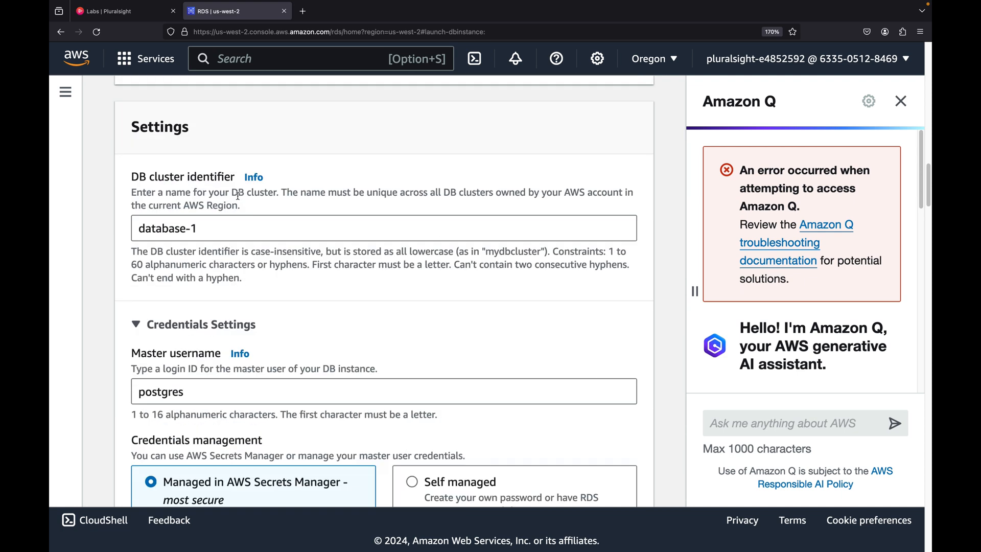
scroll(238, 196, "down", 1)
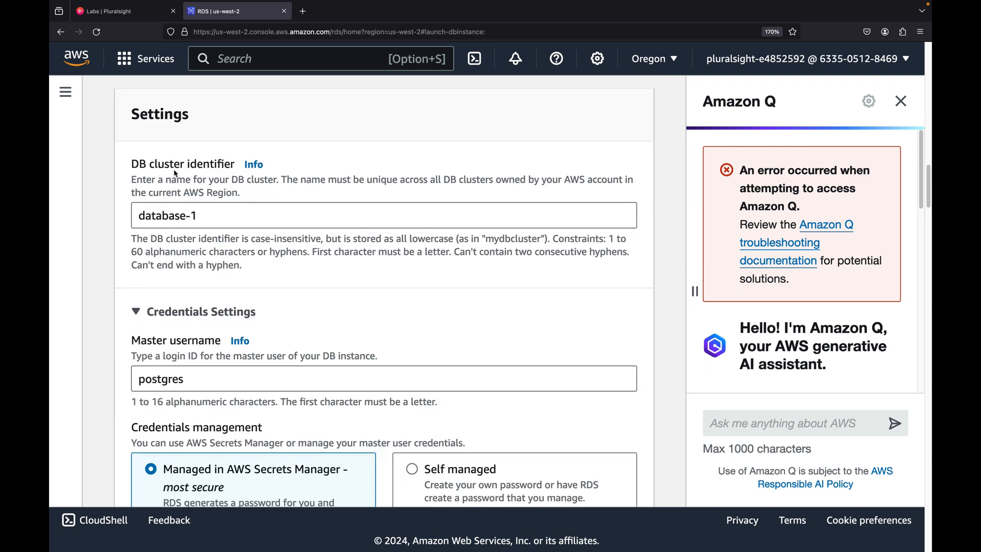
Copy pslabcluster from the lab instructions and set it as the DB cluster identifier
left_click(130, 13)
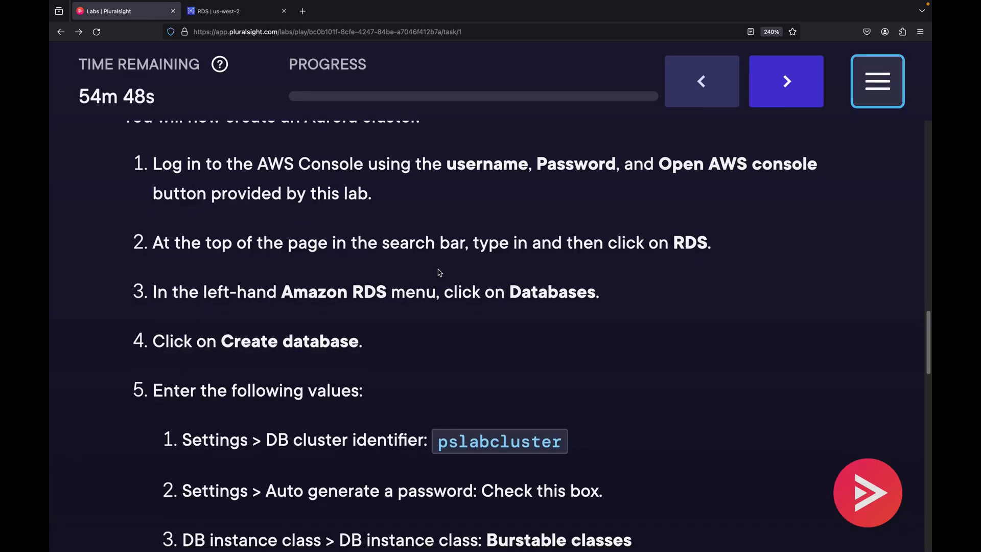
scroll(475, 313, "down", 5)
double_click(489, 252)
key("super+c")
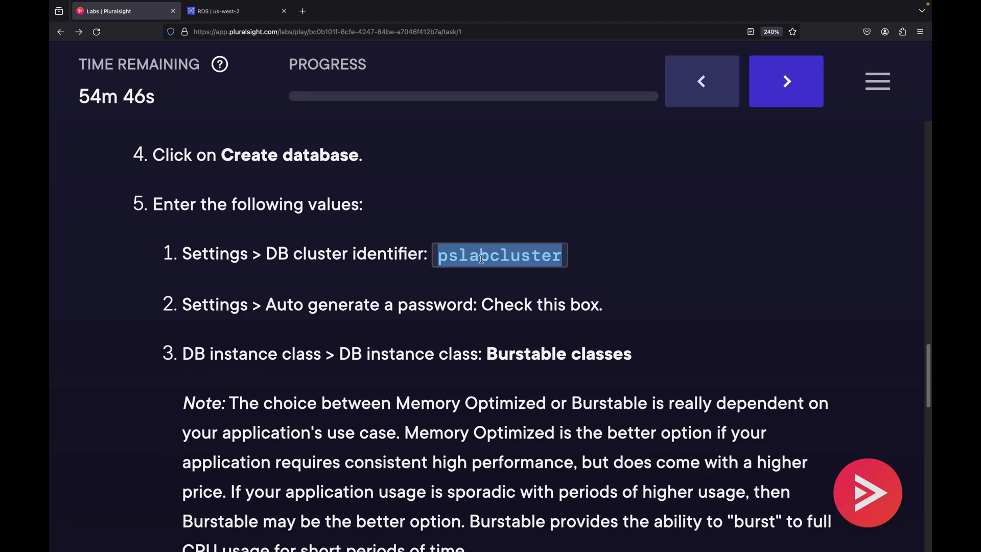
left_click(239, 11)
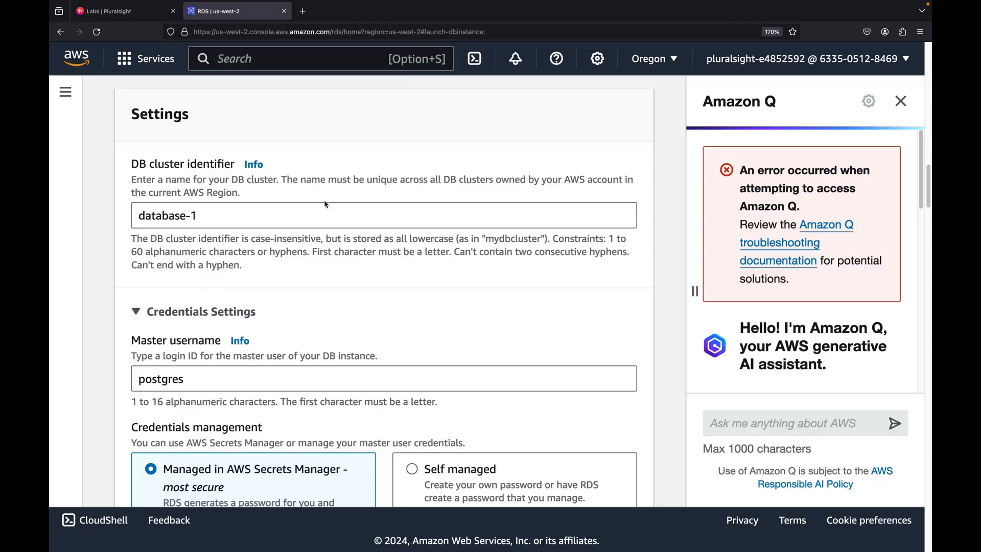
triple_click(234, 211)
key("super+v")
Set the DB instance class to Burstable classes (includes t classes)
scroll(234, 212, "down", 3)
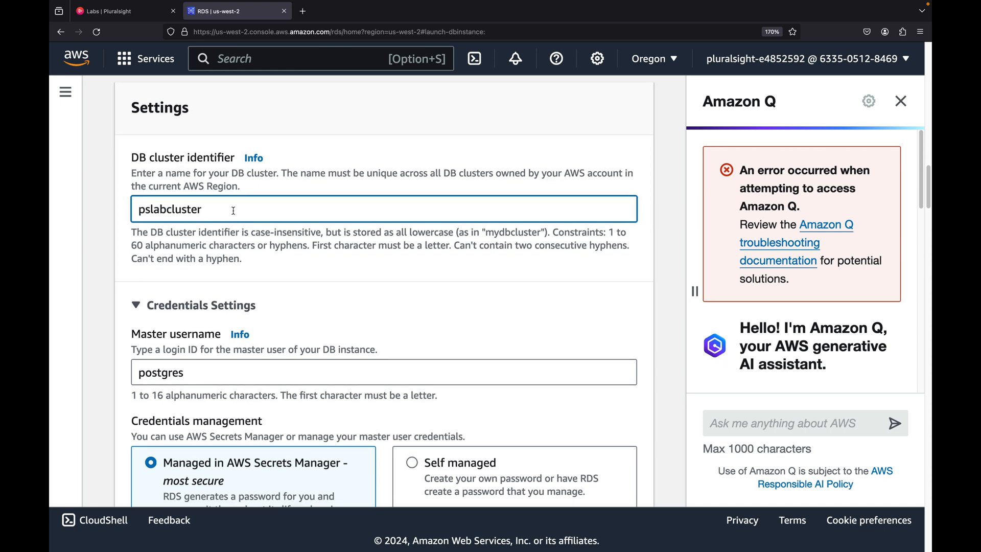
scroll(184, 233, "down", 1)
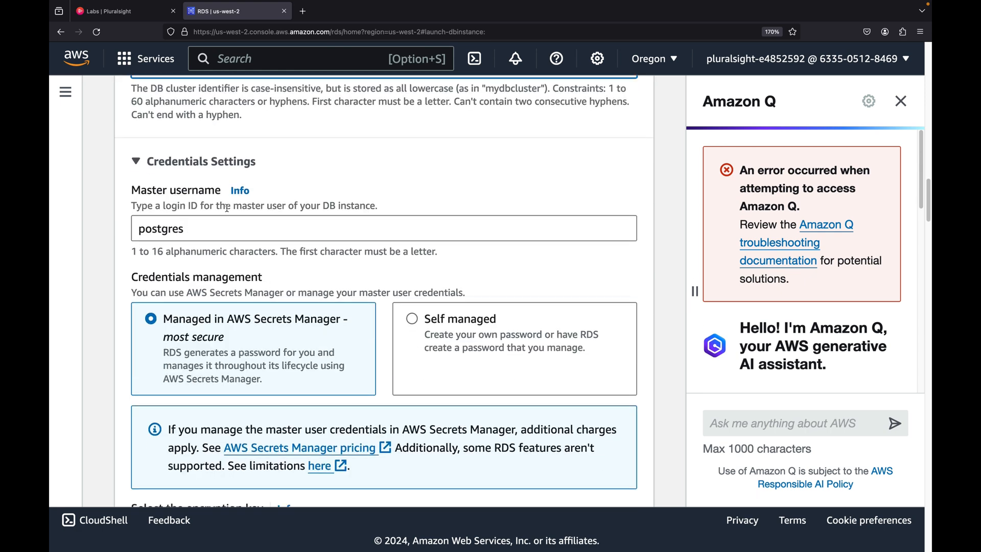
scroll(227, 209, "down", 3)
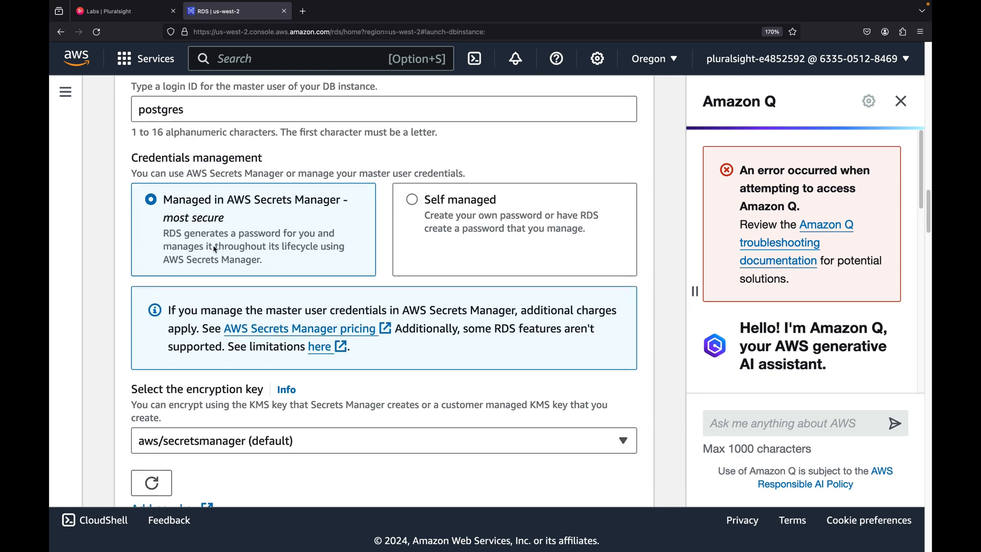
scroll(217, 184, "down", 8)
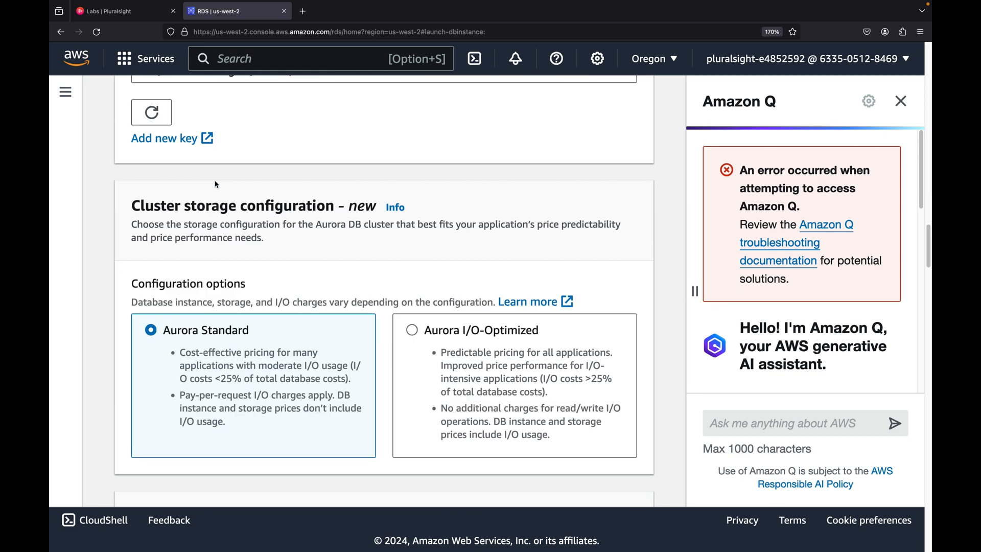
scroll(217, 184, "down", 3)
scroll(213, 240, "down", 2)
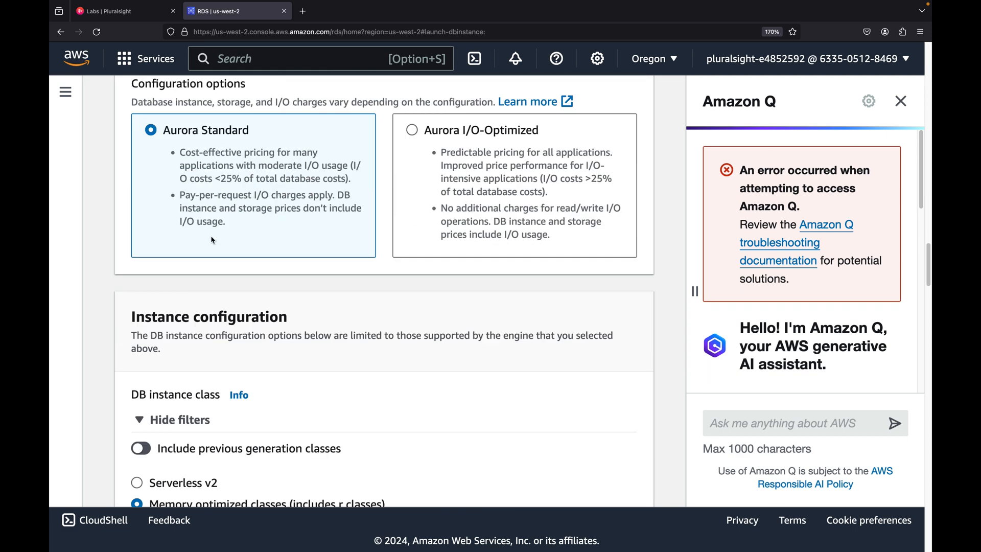
scroll(213, 241, "down", 4)
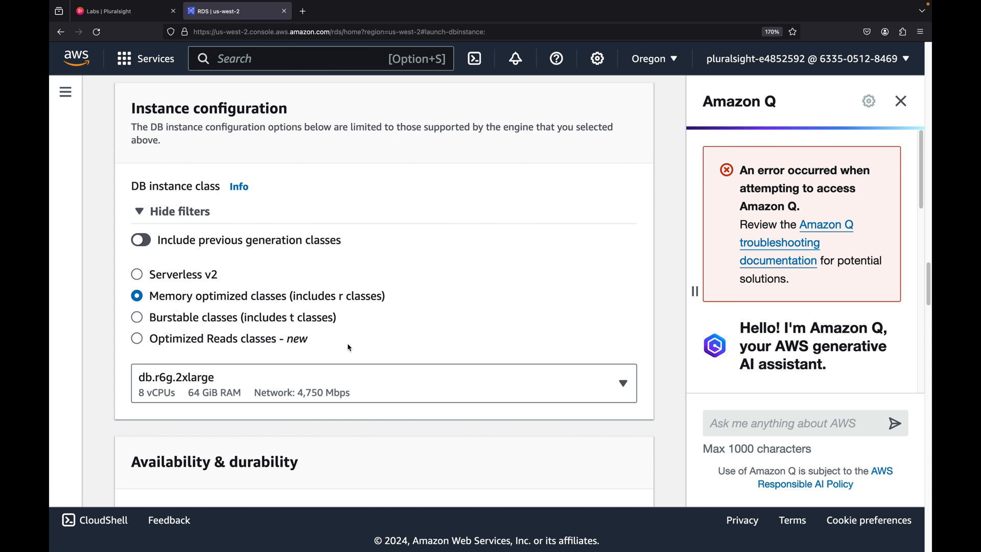
left_click(318, 380)
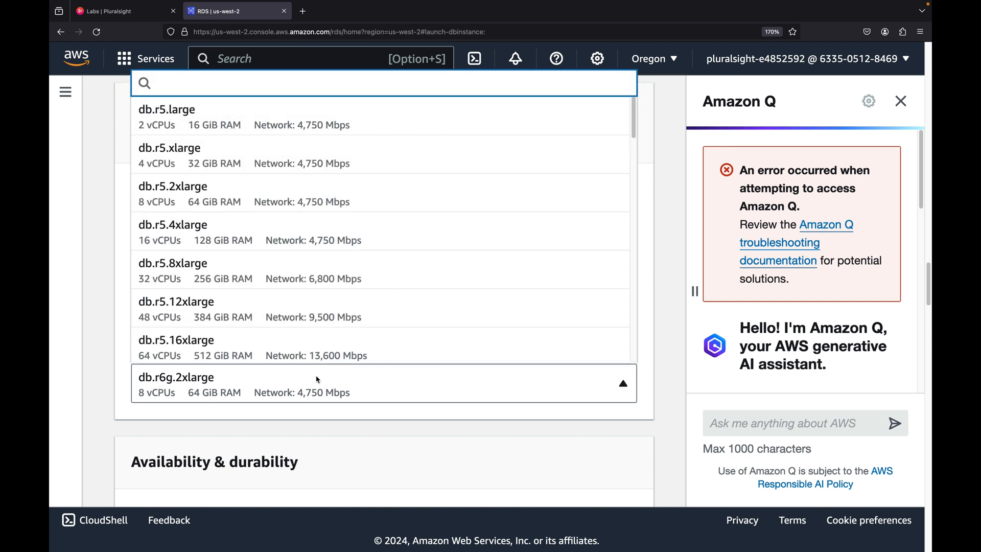
left_click(318, 380)
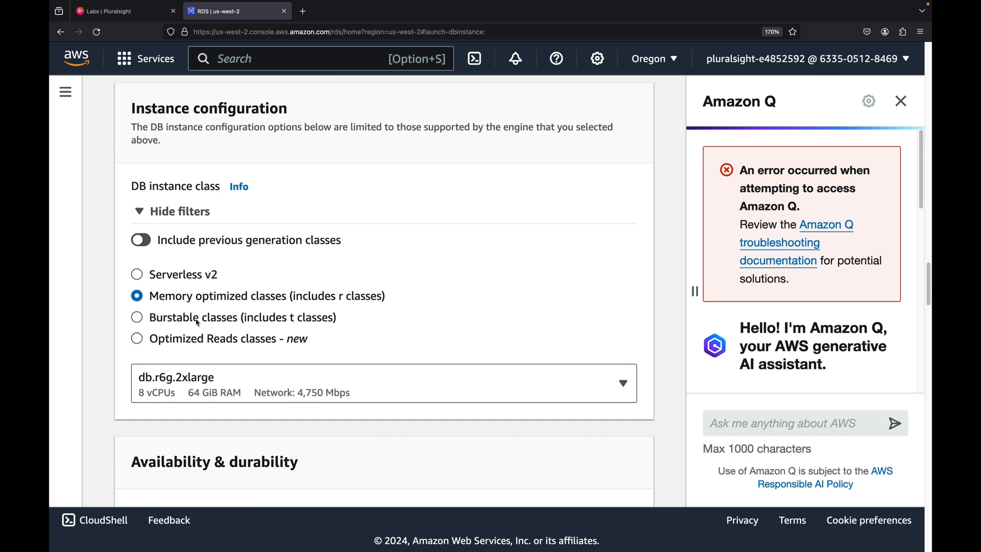
left_click(154, 321)
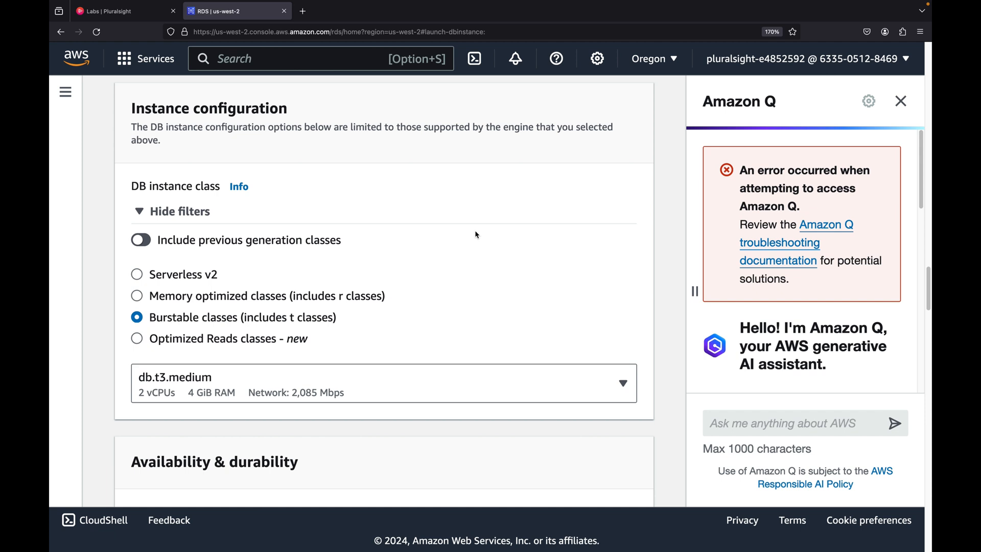
Choose not to create an Aurora Replica for the Multi-AZ deployment
scroll(470, 231, "down", 3)
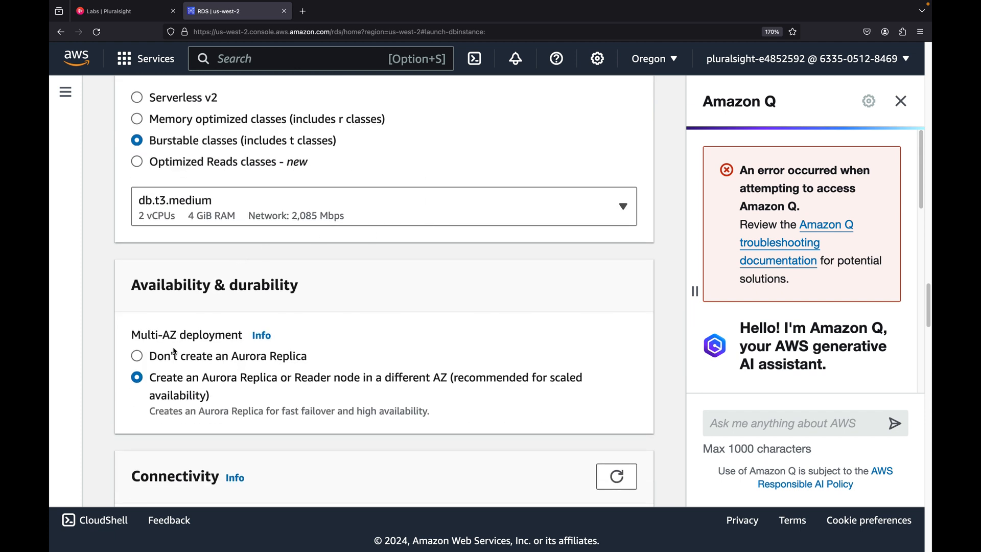
left_click(162, 359)
scroll(402, 246, "down", 5)
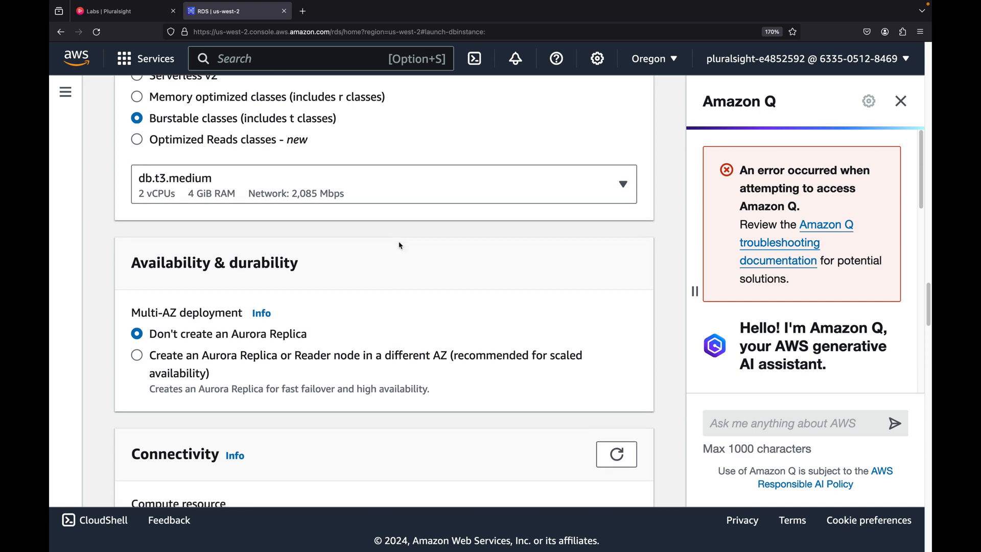
Review the connectivity, VPC, public access and database authentication settings further down the form
scroll(393, 238, "down", 1)
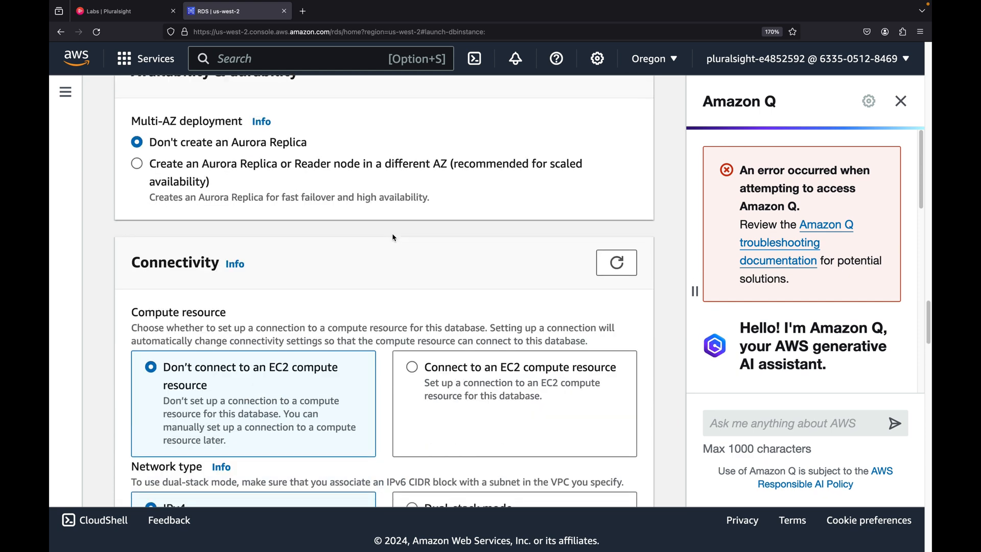
scroll(393, 238, "down", 8)
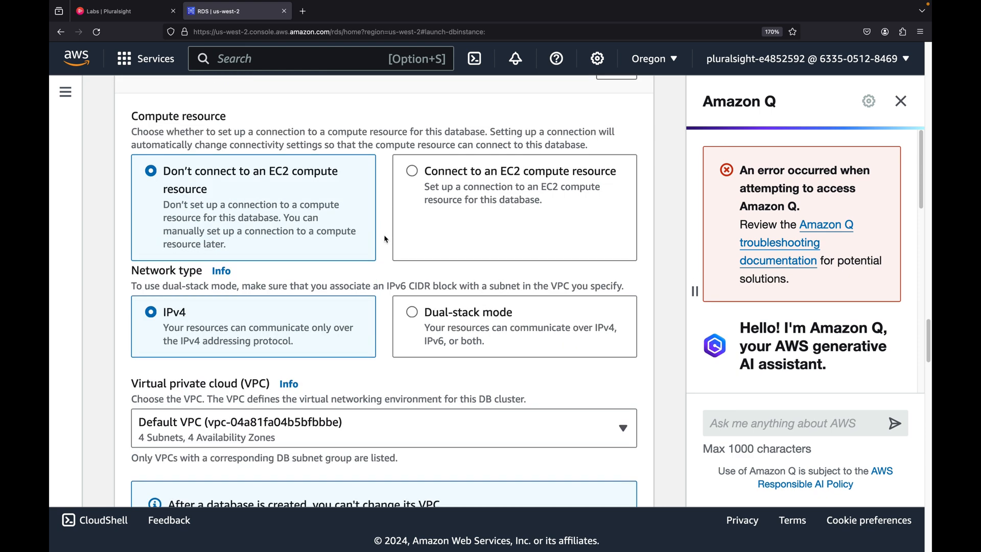
scroll(383, 227, "down", 7)
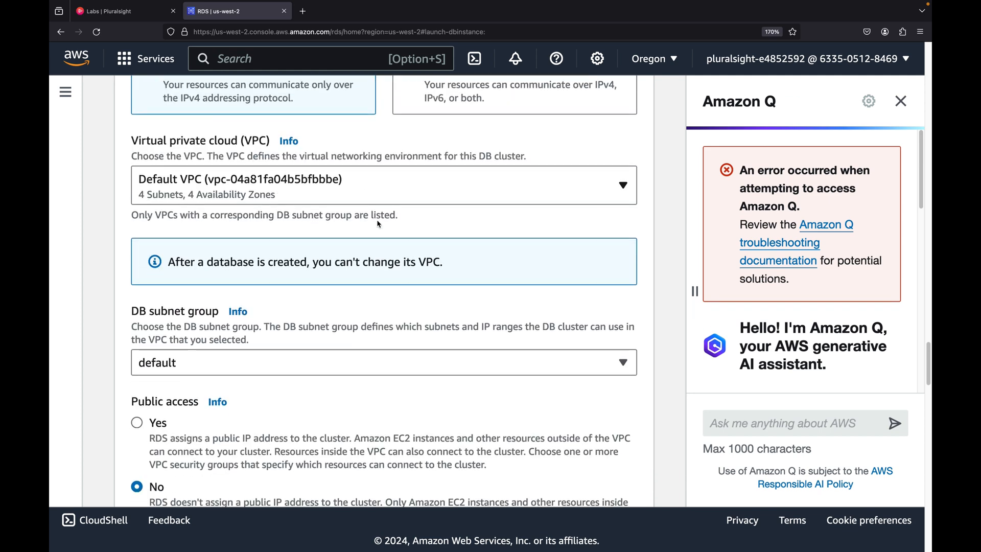
scroll(354, 231, "down", 10)
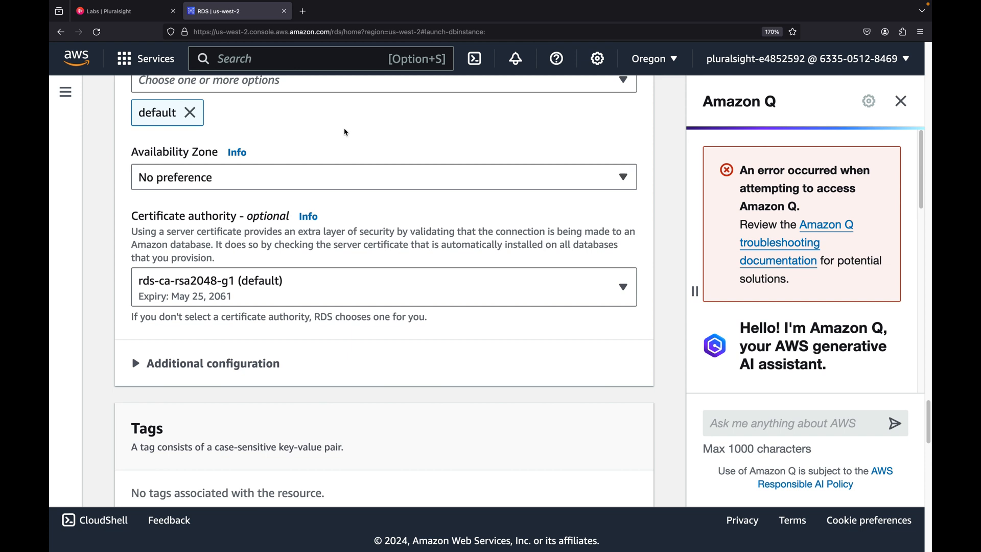
scroll(340, 148, "down", 1)
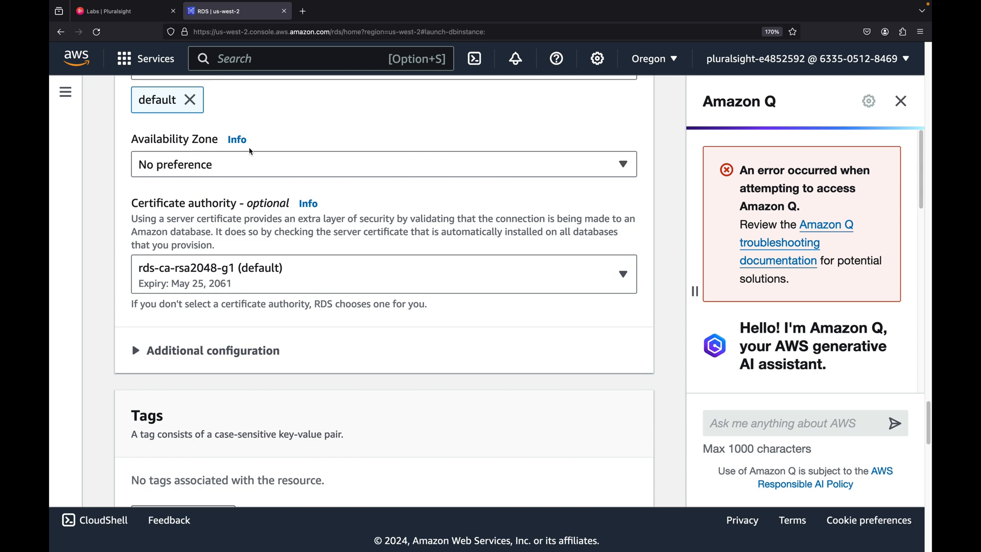
scroll(249, 149, "down", 5)
scroll(250, 151, "down", 9)
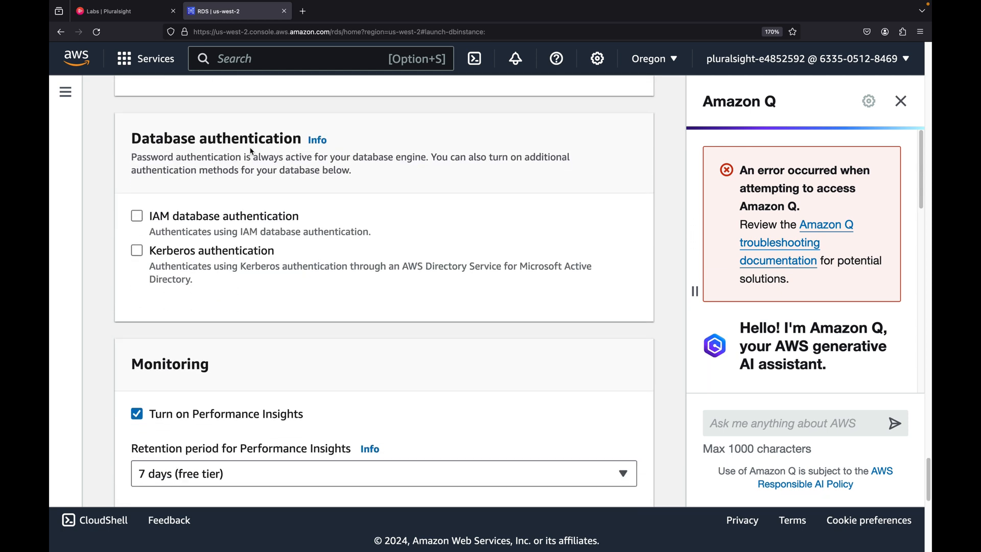
Create the database with the configured settings
scroll(252, 151, "down", 8)
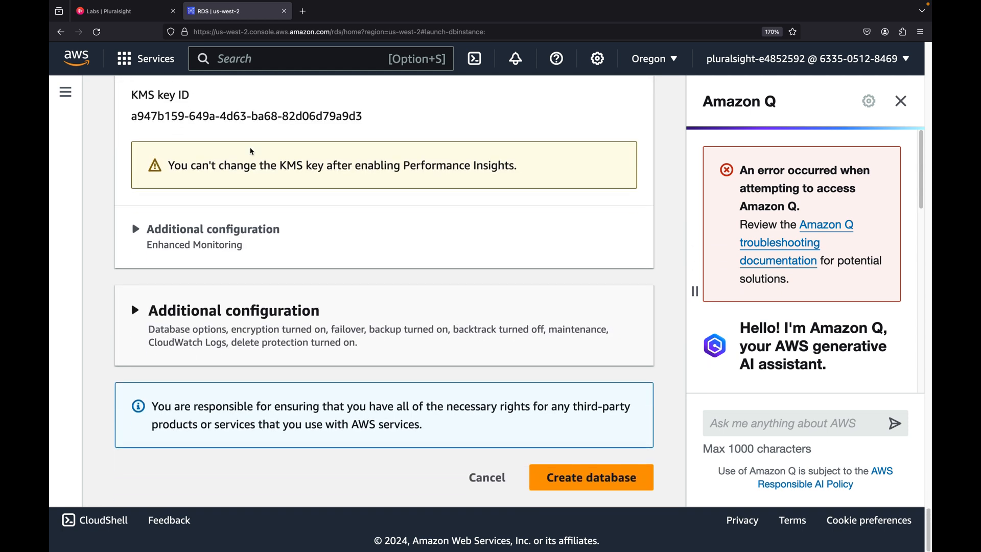
left_click(603, 478)
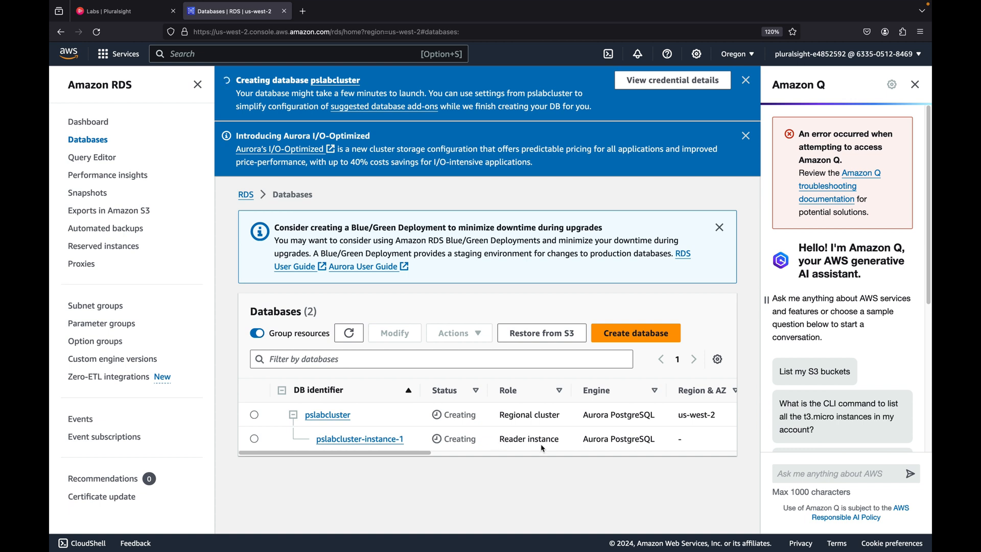
Examine the new cluster and its instance across the status, role, size, CPU and Multi-AZ columns of the databases list
left_click_drag(422, 454, 442, 456)
scroll(442, 456, "left", 3)
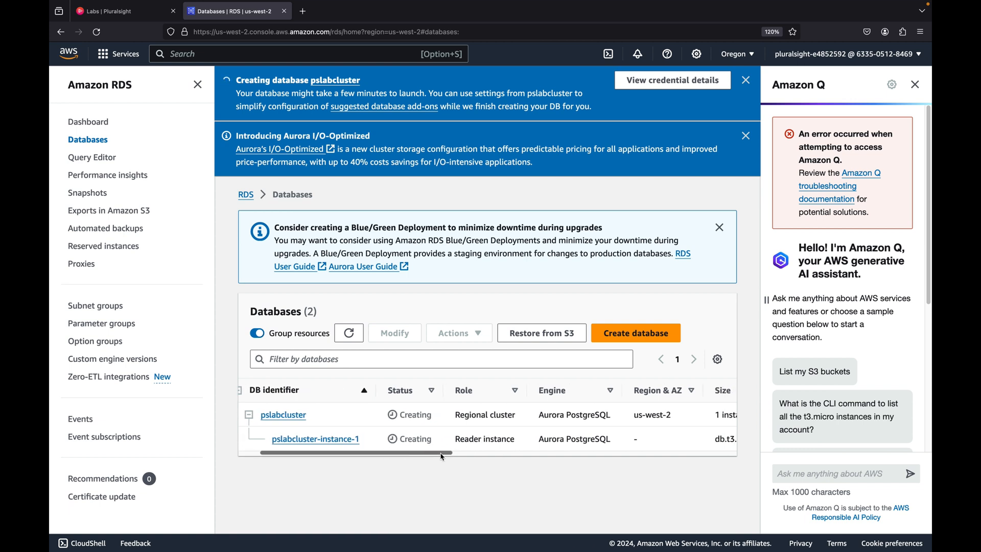
scroll(520, 414, "right", 10)
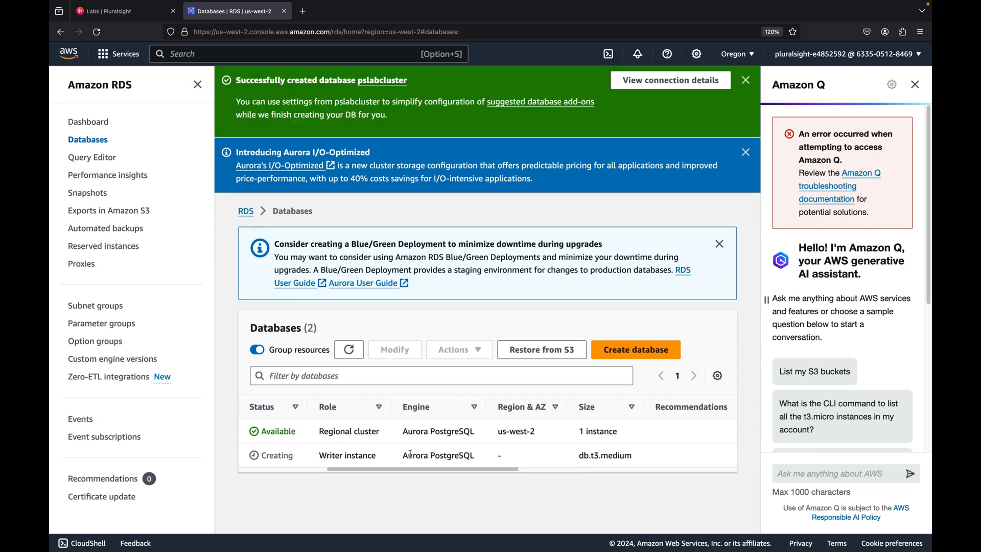
scroll(485, 458, "left", 1)
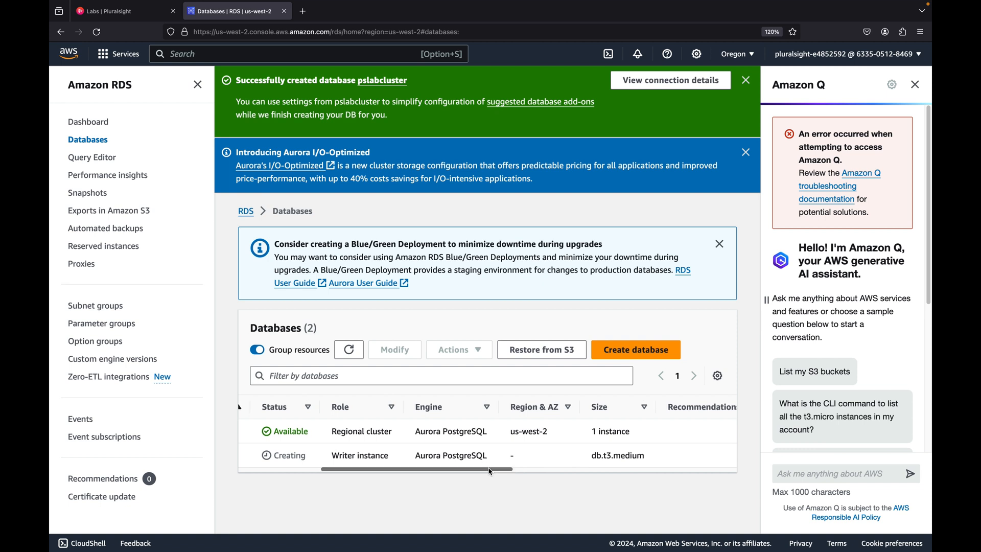
scroll(491, 460, "left", 5)
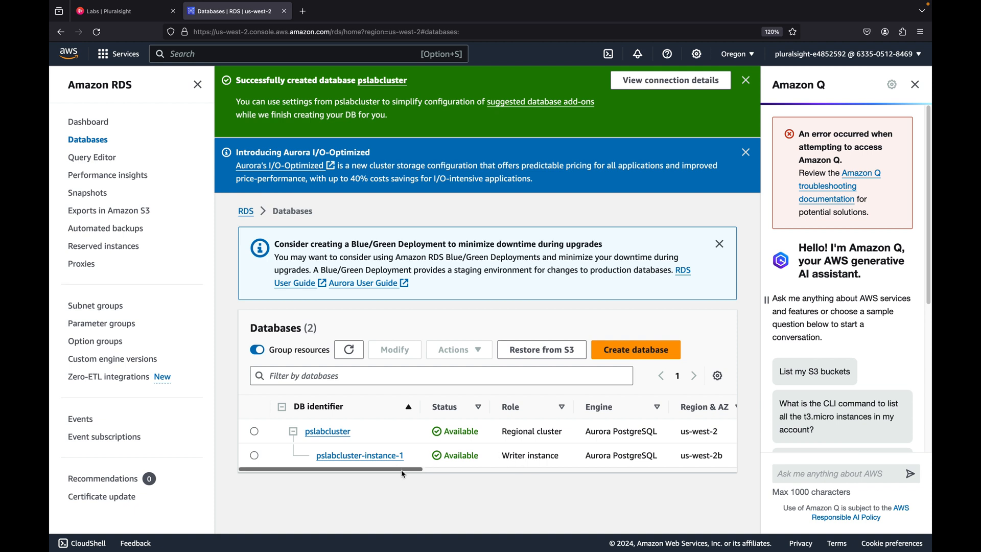
left_click_drag(402, 472, 489, 467)
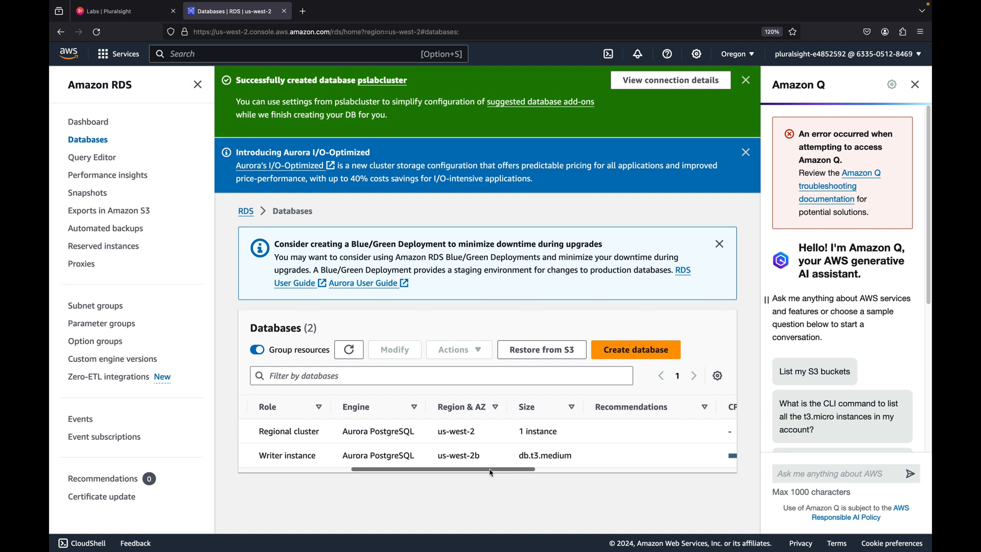
left_click_drag(492, 473, 695, 463)
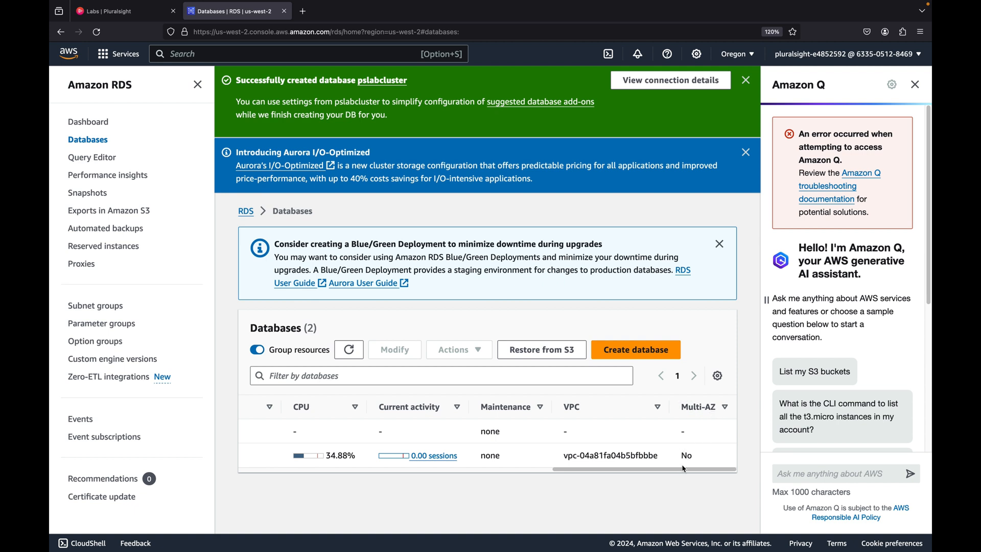
left_click_drag(684, 469, 350, 482)
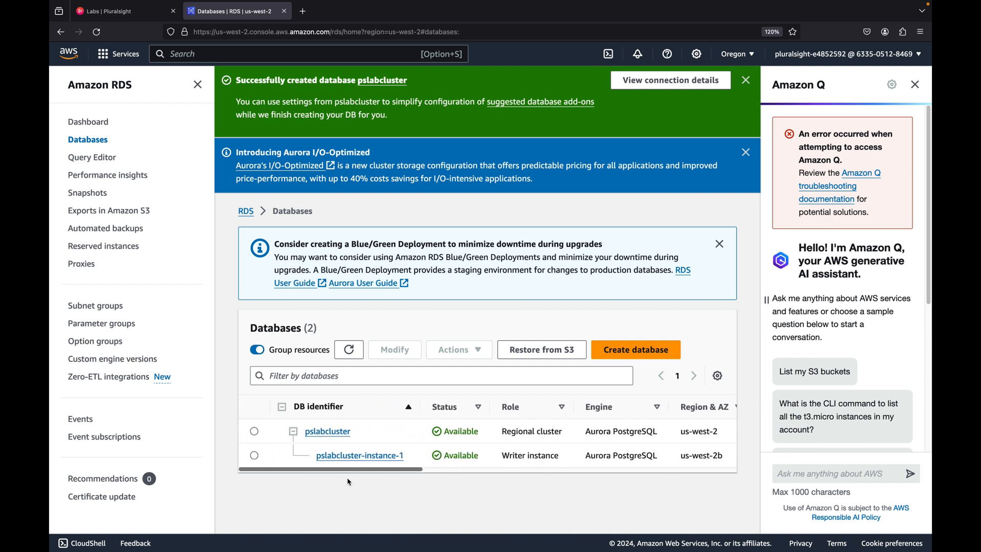
Open the Add reader form for the pslabcluster cluster, keeping pslabcluster-instance-1 as the Aurora replica source
left_click(255, 433)
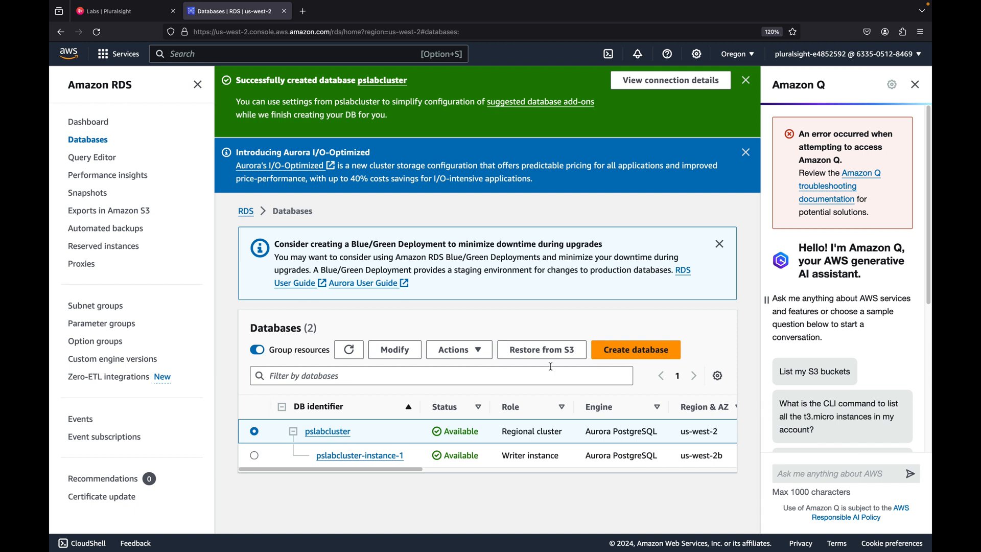
left_click(472, 352)
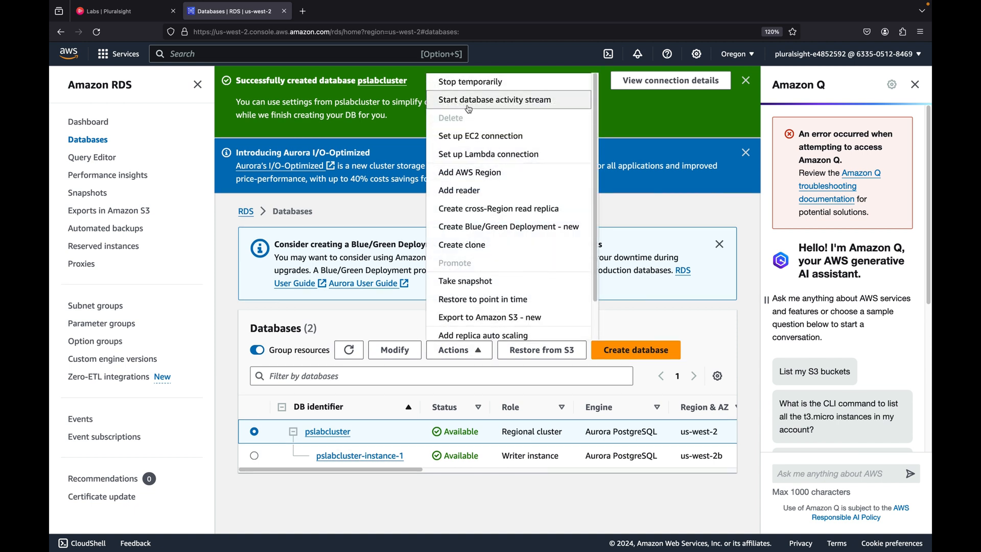
left_click(473, 194)
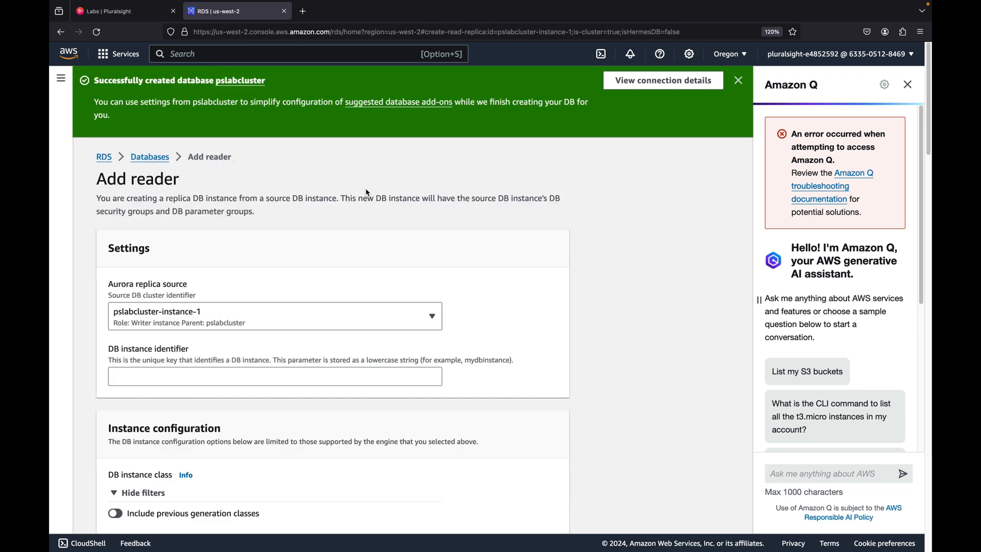
scroll(130, 305, "down", 1)
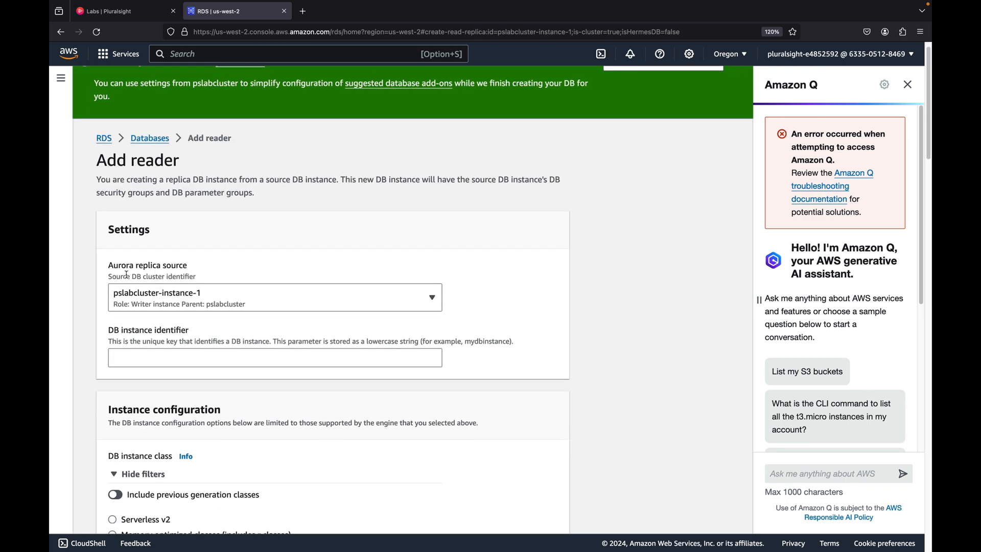
left_click(266, 299)
left_click(478, 273)
scroll(384, 268, "down", 3)
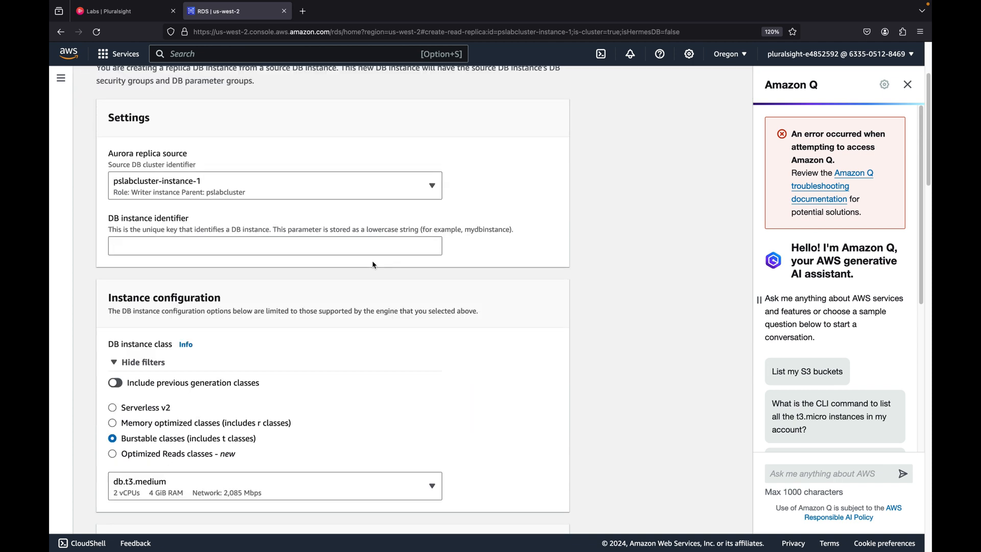
Copy pslabreplica from the lab instructions and set it as the reader's DB instance identifier
left_click(131, 17)
scroll(390, 285, "down", 8)
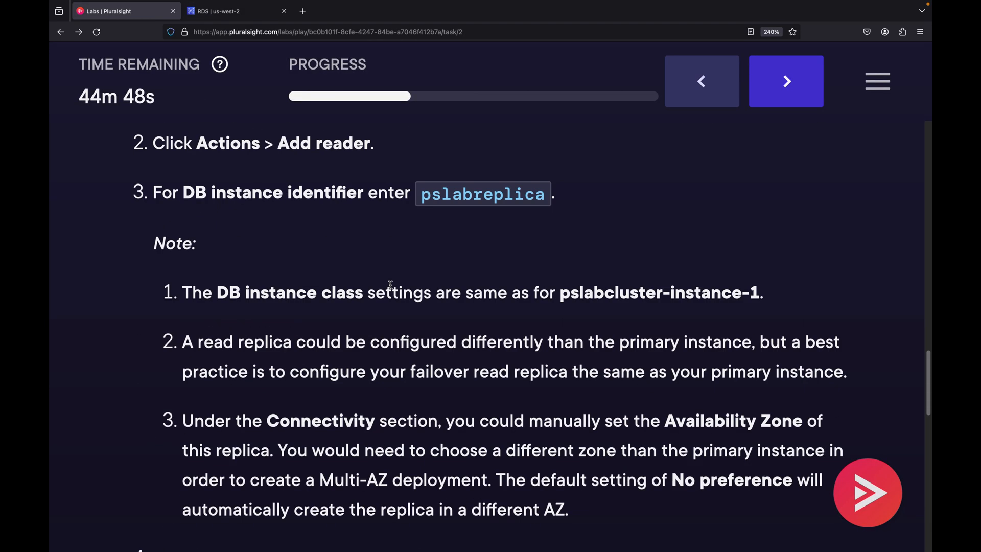
scroll(457, 208, "up", 1)
triple_click(473, 217)
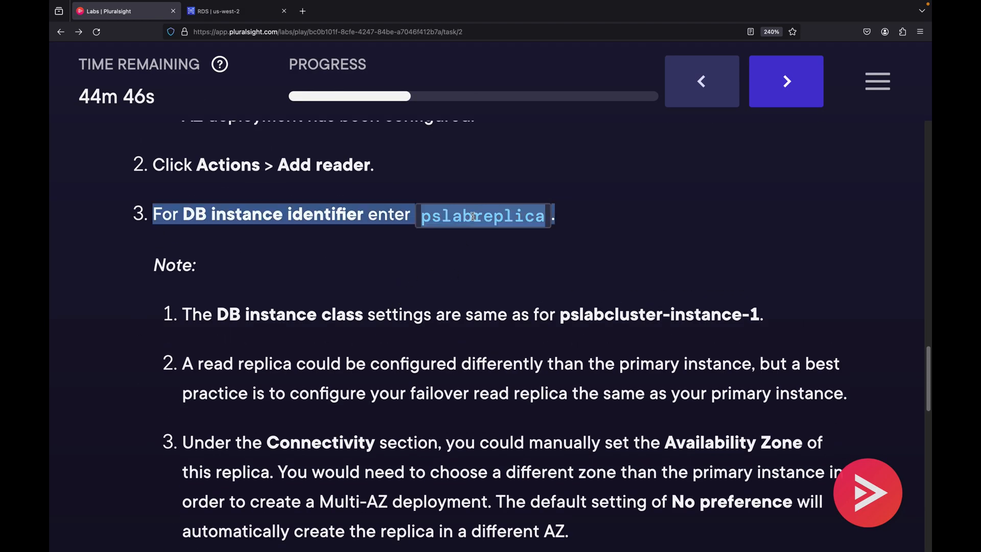
double_click(473, 216)
key("ctrl+c")
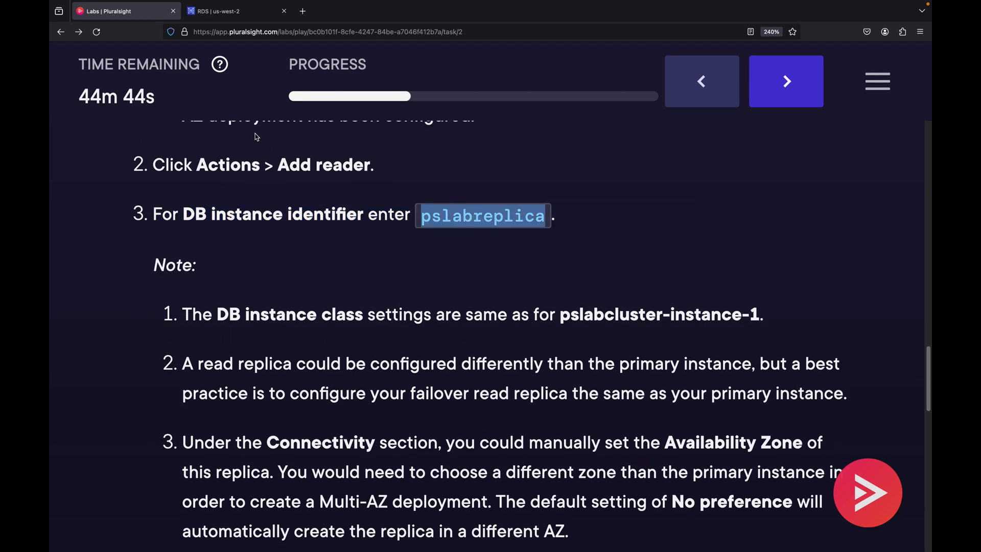
left_click(220, 11)
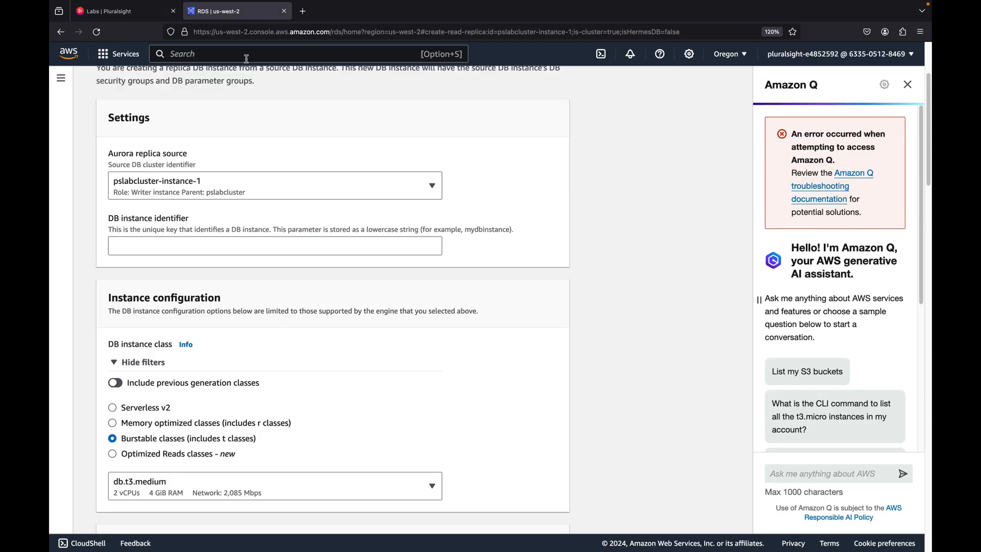
left_click(169, 246)
key("ctrl+v")
Review the reader's instance class, region and Availability Zone options, leaving the zone at No preference
scroll(187, 185, "down", 1)
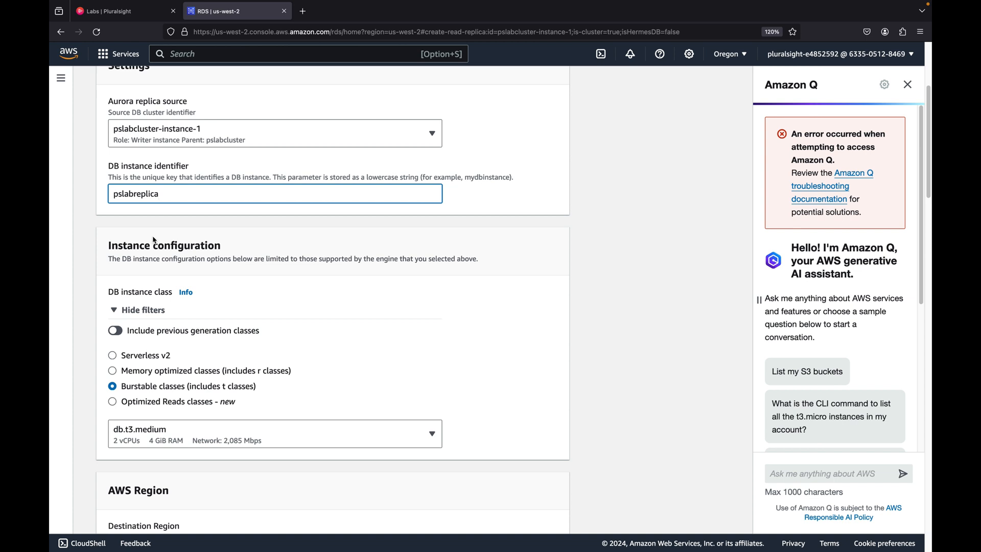
scroll(157, 241, "down", 1)
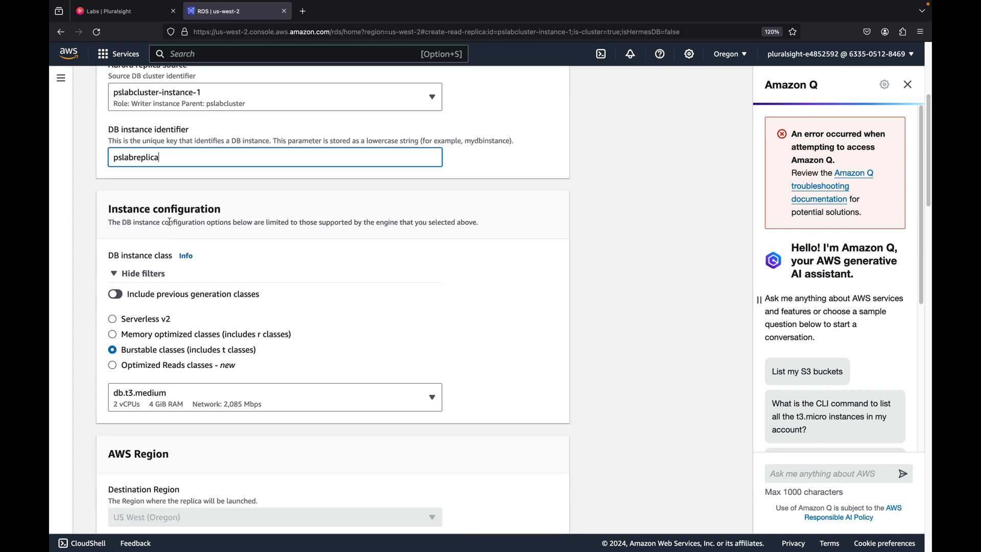
scroll(170, 221, "down", 5)
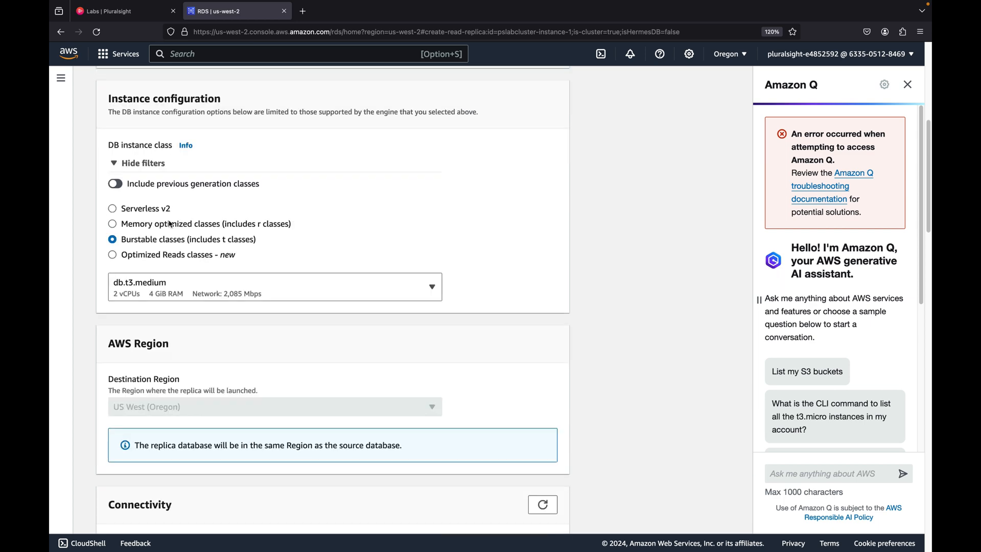
scroll(171, 223, "down", 6)
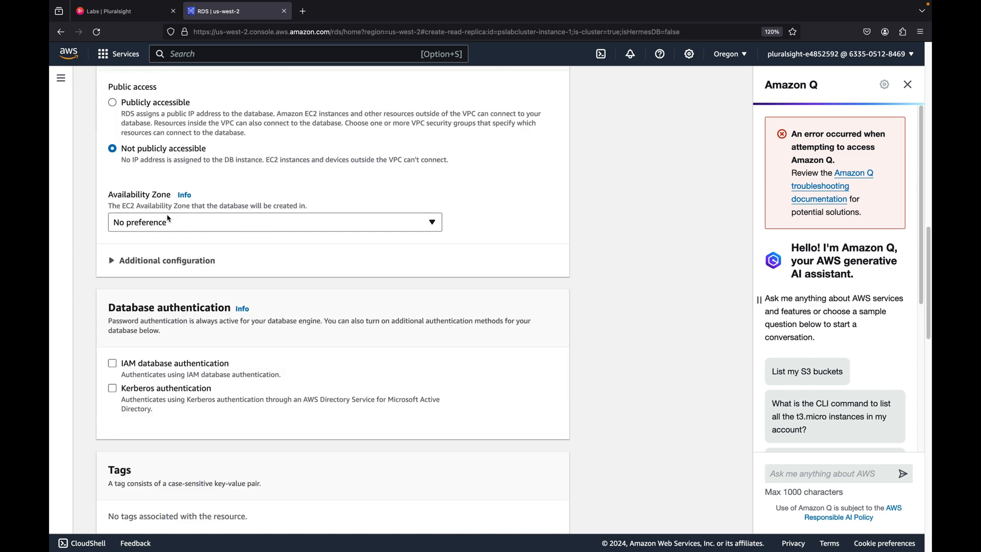
left_click_drag(108, 194, 173, 196)
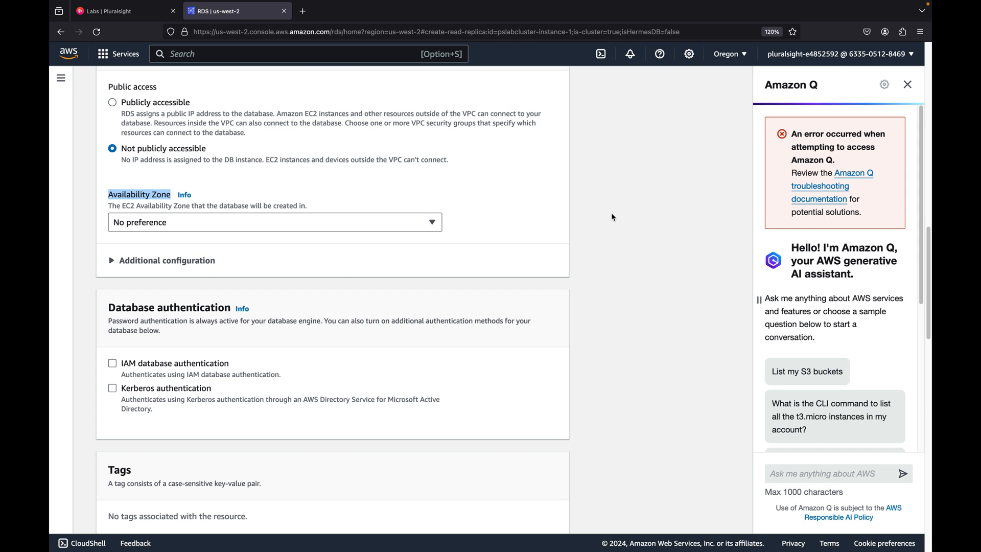
left_click(368, 223)
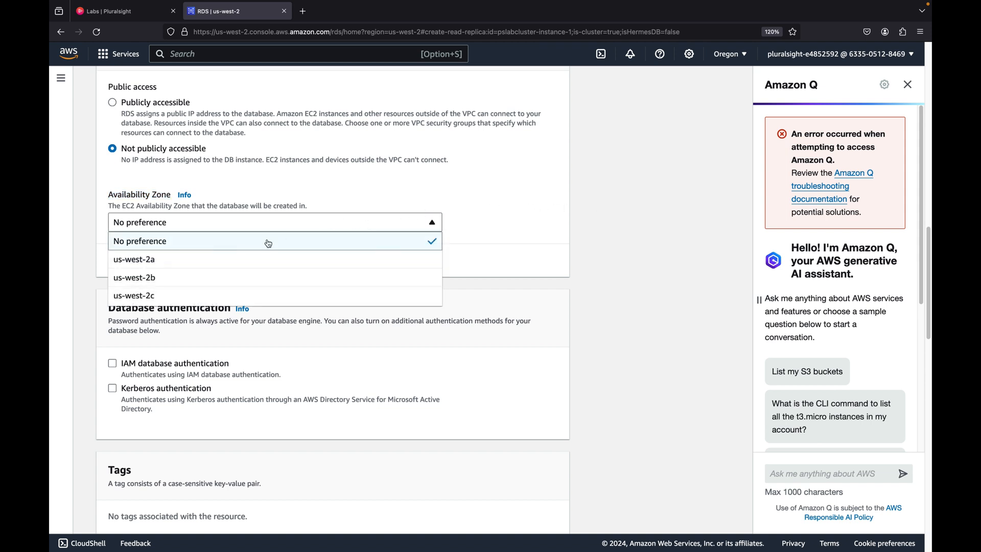
left_click(539, 212)
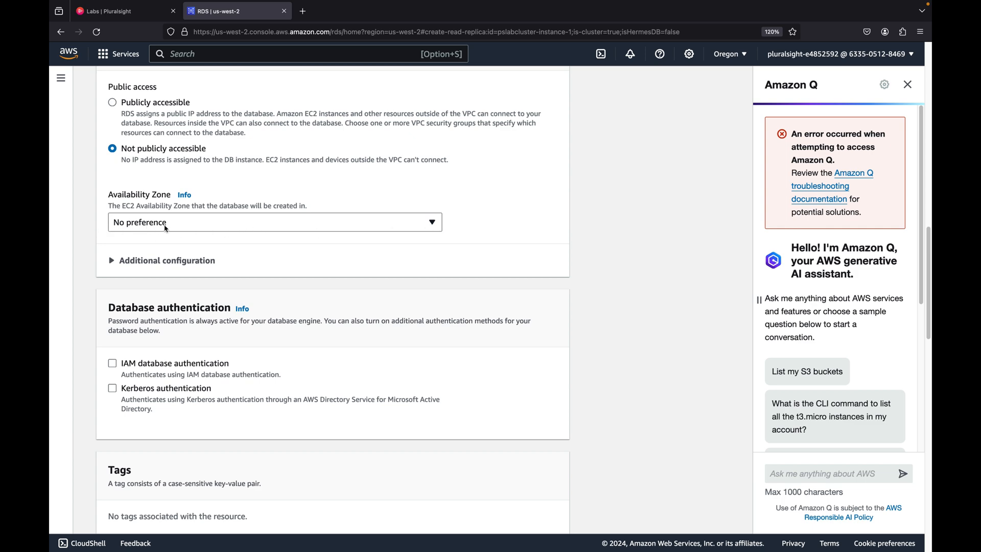
Add the reader with the remaining default settings
scroll(176, 228, "down", 1)
scroll(175, 228, "down", 15)
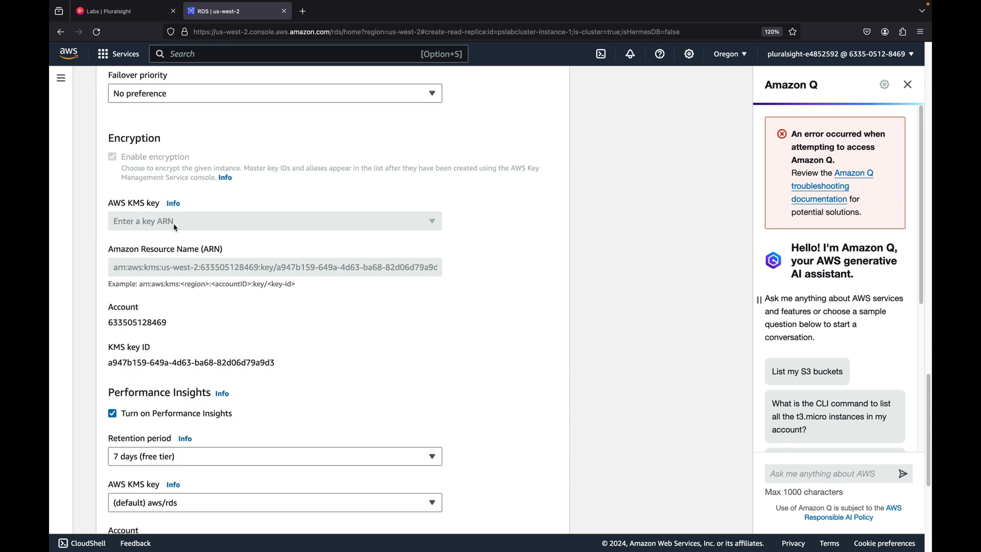
scroll(175, 228, "down", 1)
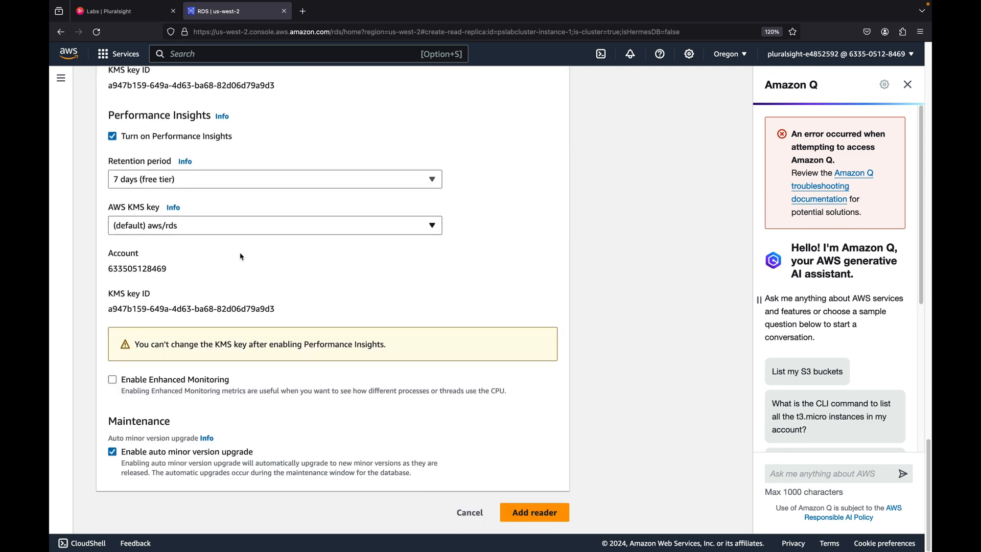
left_click(530, 511)
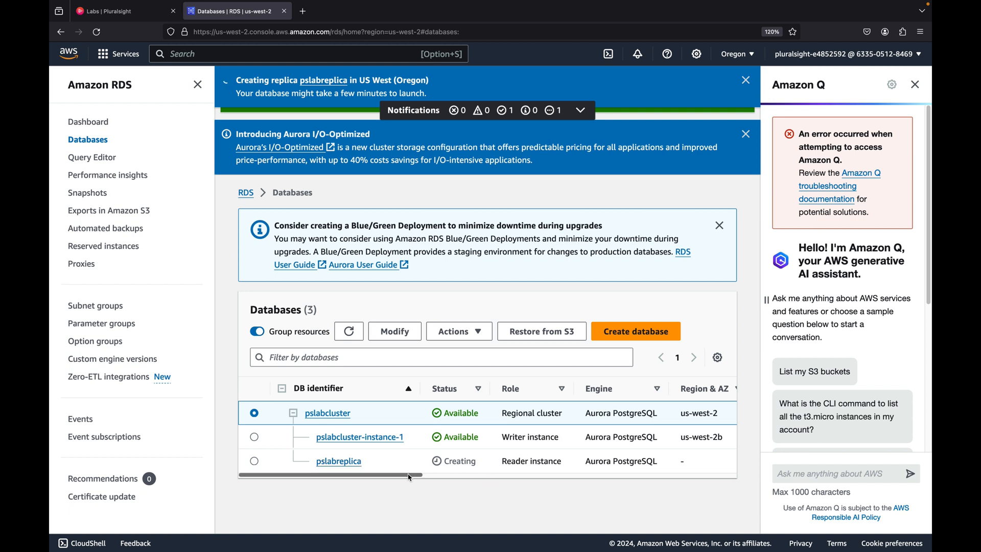
Examine the cluster, writer and reader rows across the role, Availability Zone and Multi-AZ columns of the databases list
left_click_drag(415, 475, 785, 465)
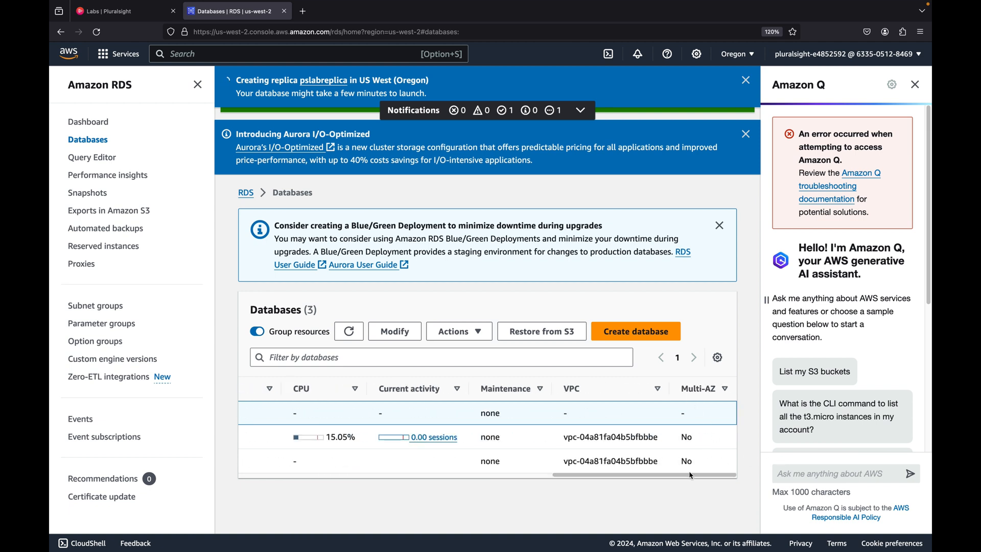
left_click_drag(691, 476, 405, 512)
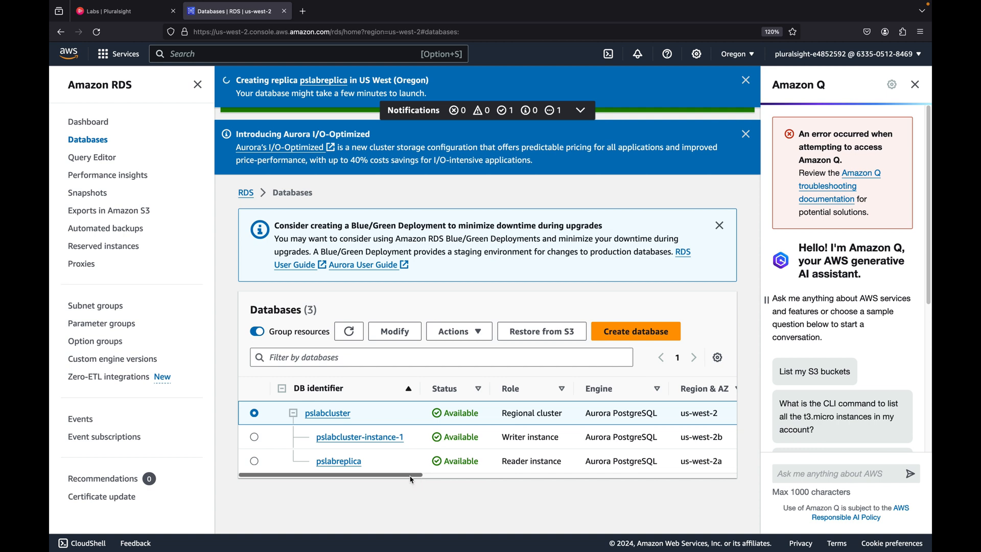
scroll(449, 474, "right", 5)
scroll(465, 478, "left", 5)
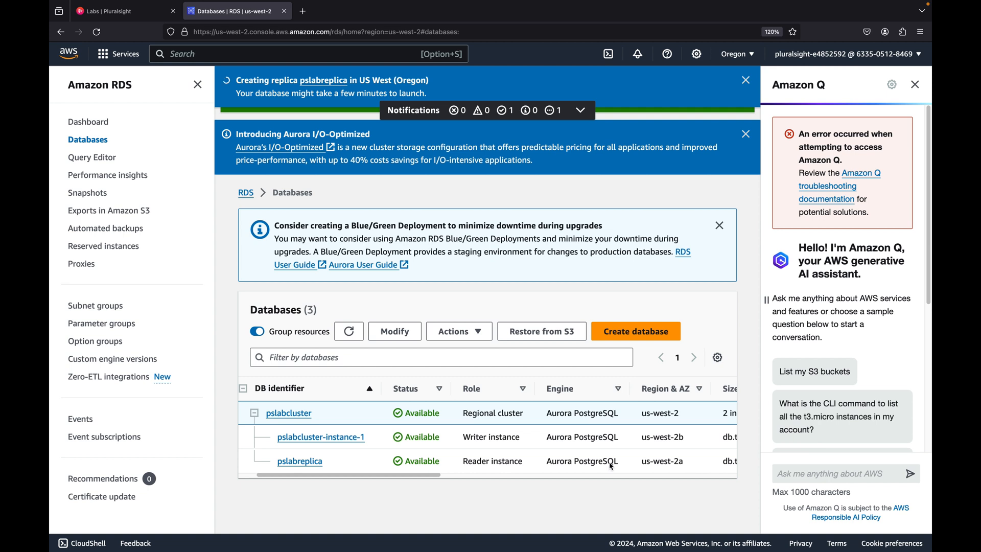
mouse_move(399, 477)
left_mouse_down()
mouse_move(416, 477)
mouse_move(399, 479)
left_mouse_up()
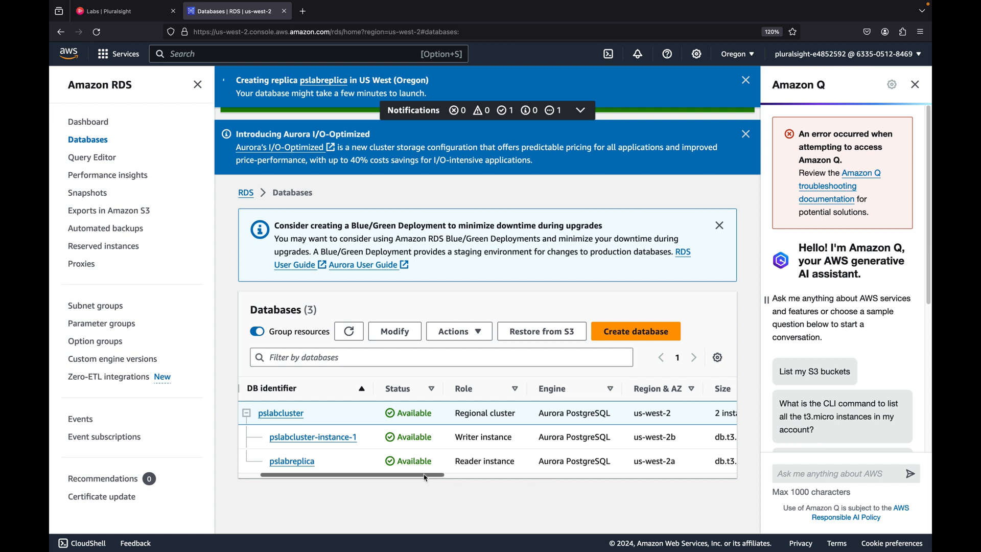
left_click_drag(425, 477, 742, 469)
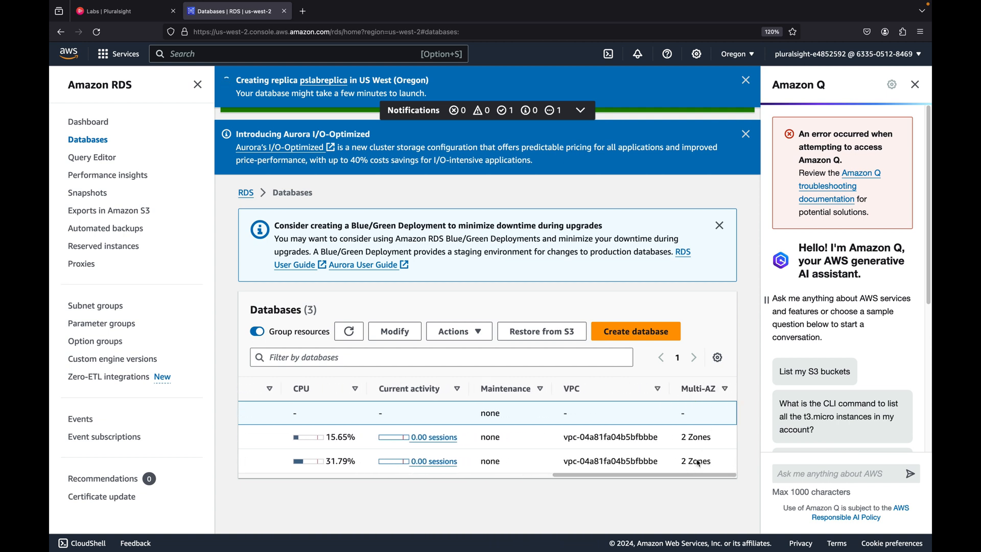
left_click_drag(698, 476, 322, 483)
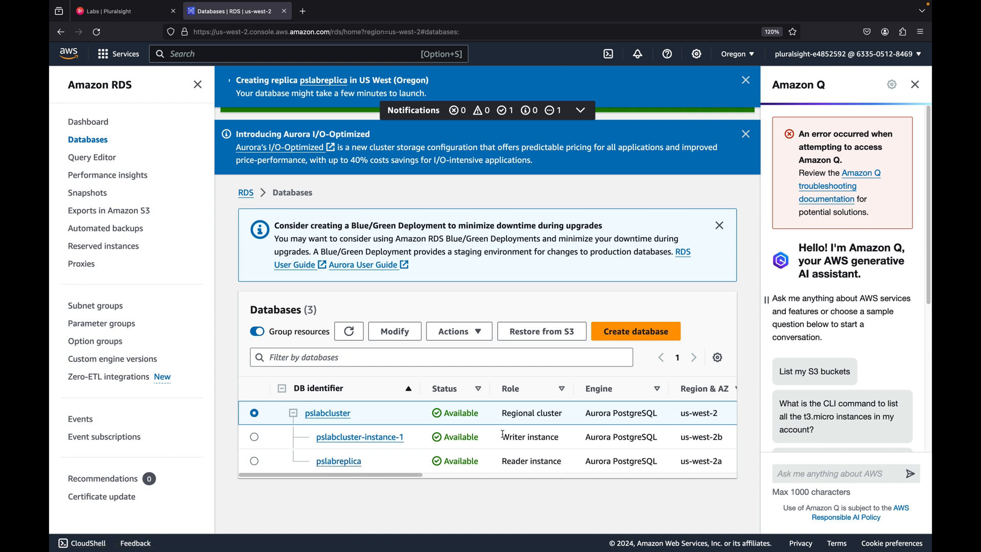
left_click_drag(504, 434, 562, 442)
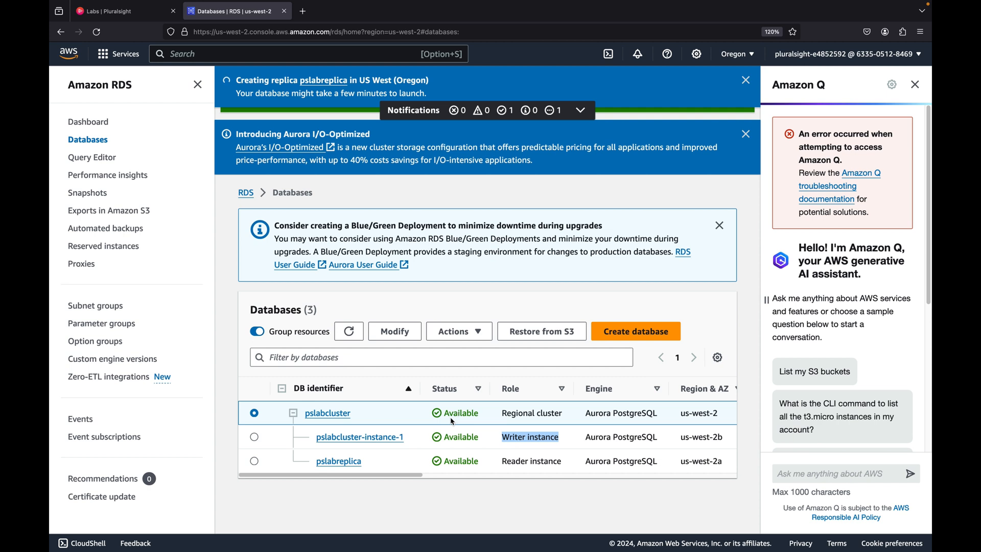
Select the writer instance pslabcluster-instance-1 and fail over the pslabcluster cluster
left_click(438, 481)
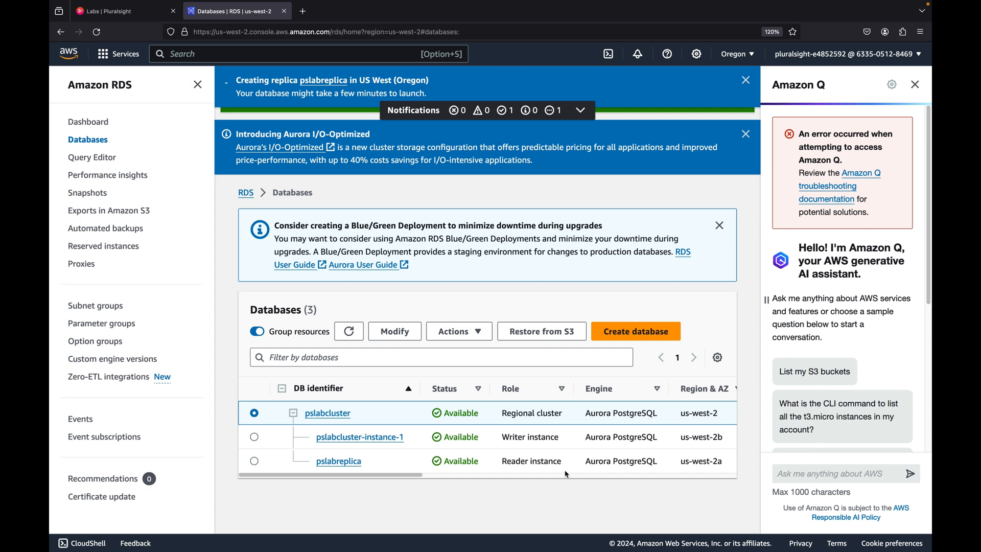
left_click(255, 438)
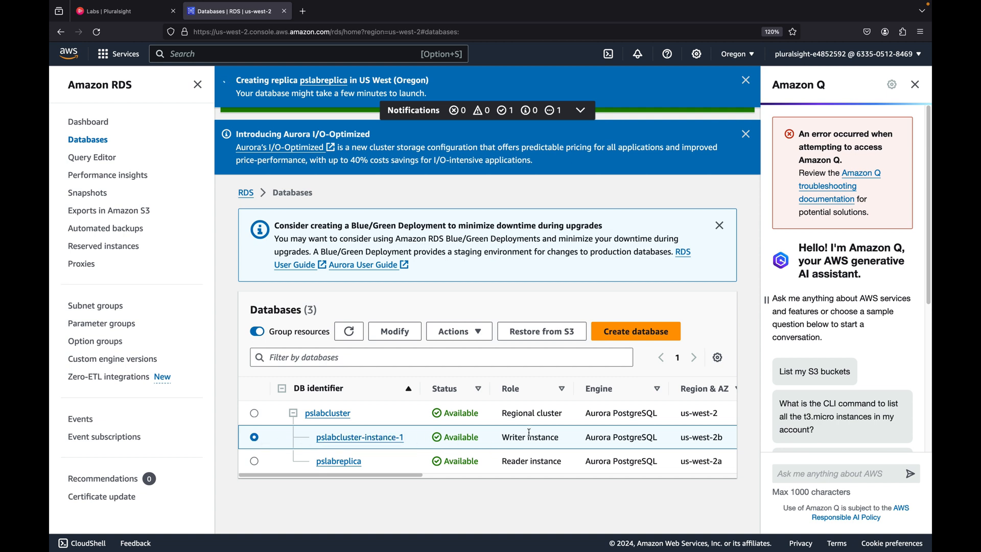
left_click(471, 332)
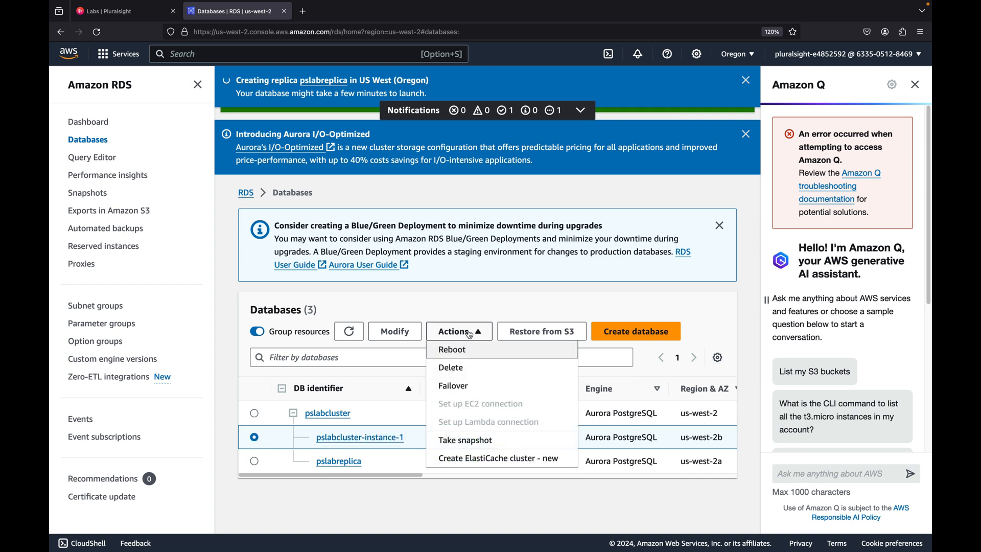
left_click(471, 387)
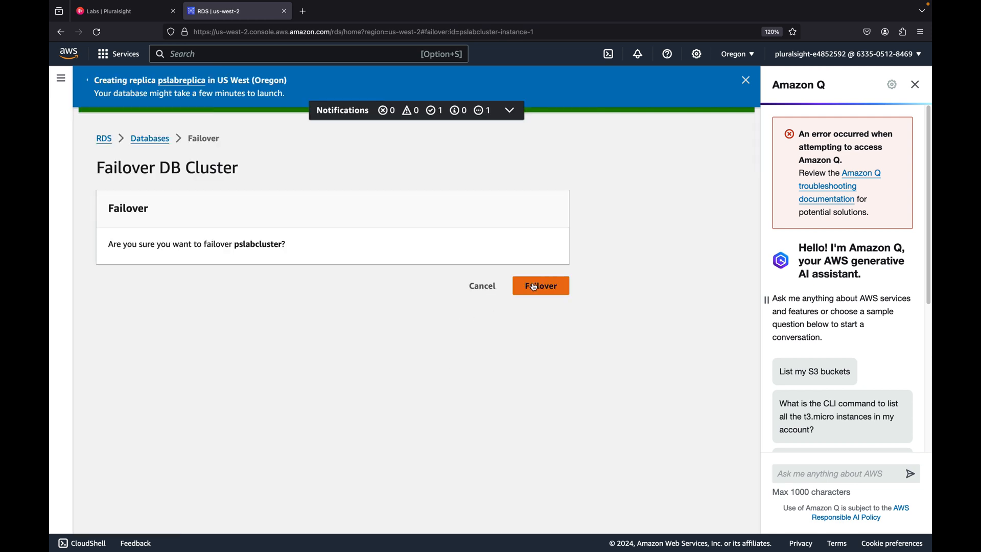
left_click(534, 287)
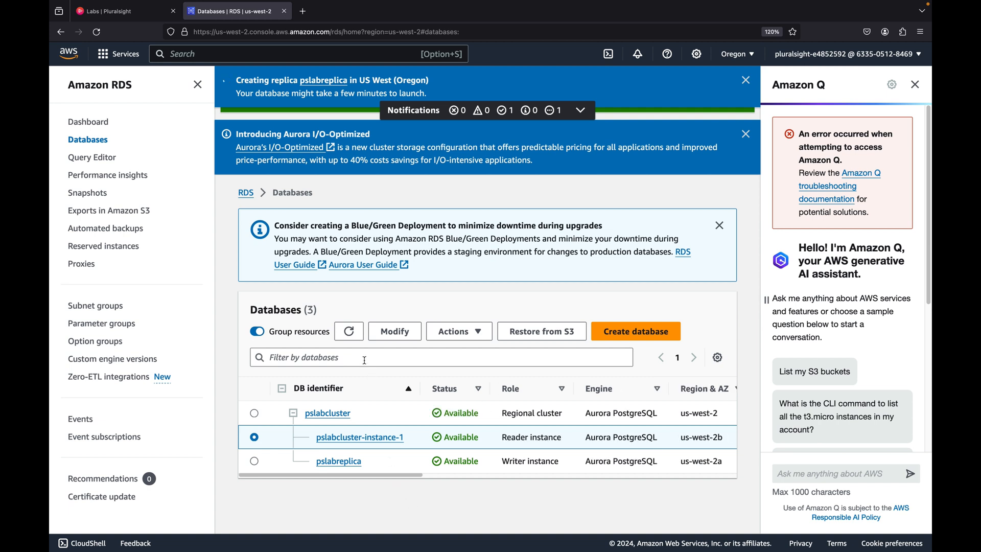
Refresh the databases list and compare the writer and reader roles of both instances after the failover
left_click(349, 331)
left_click(255, 462)
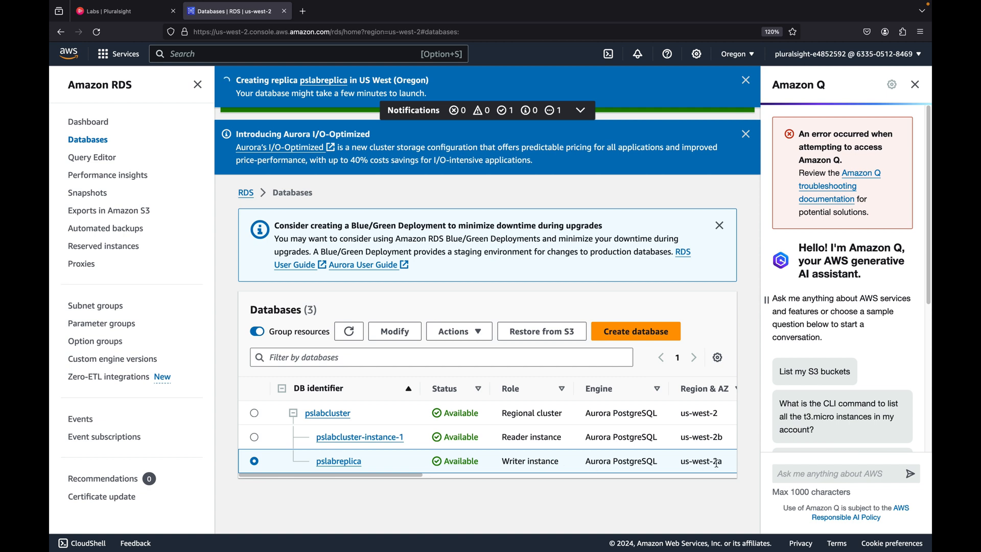
left_click_drag(725, 463, 681, 466)
left_click(685, 461)
left_click_drag(503, 461, 559, 461)
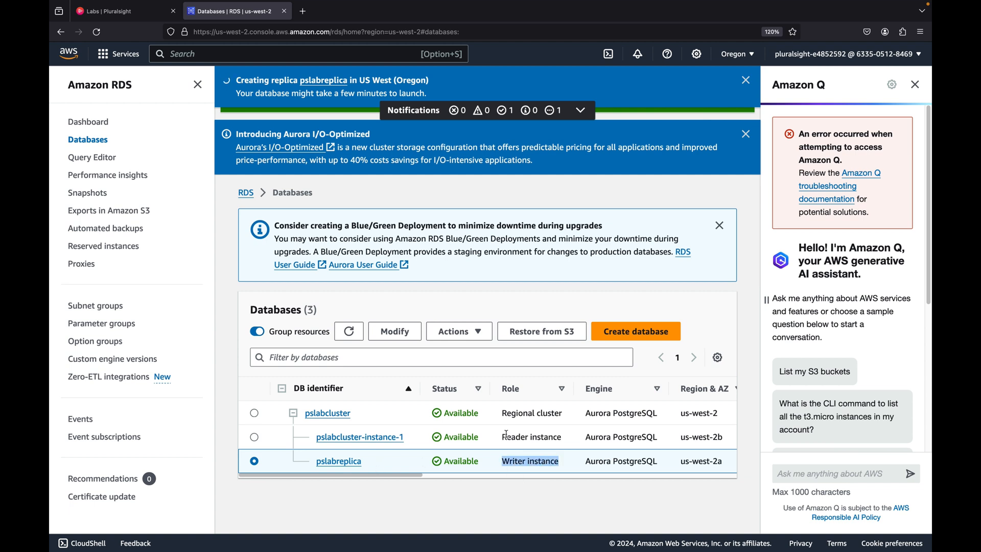
left_click_drag(314, 440, 427, 441)
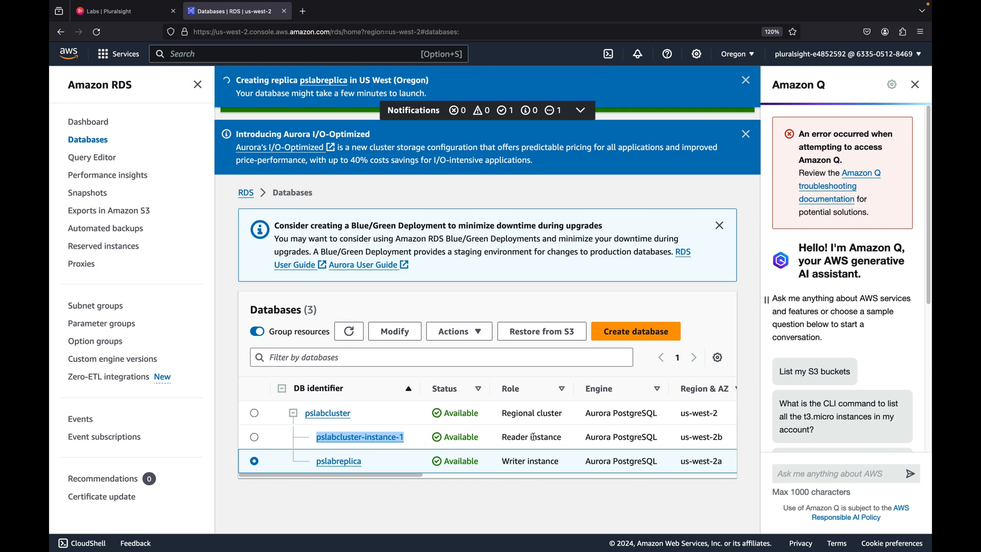
left_click(460, 498)
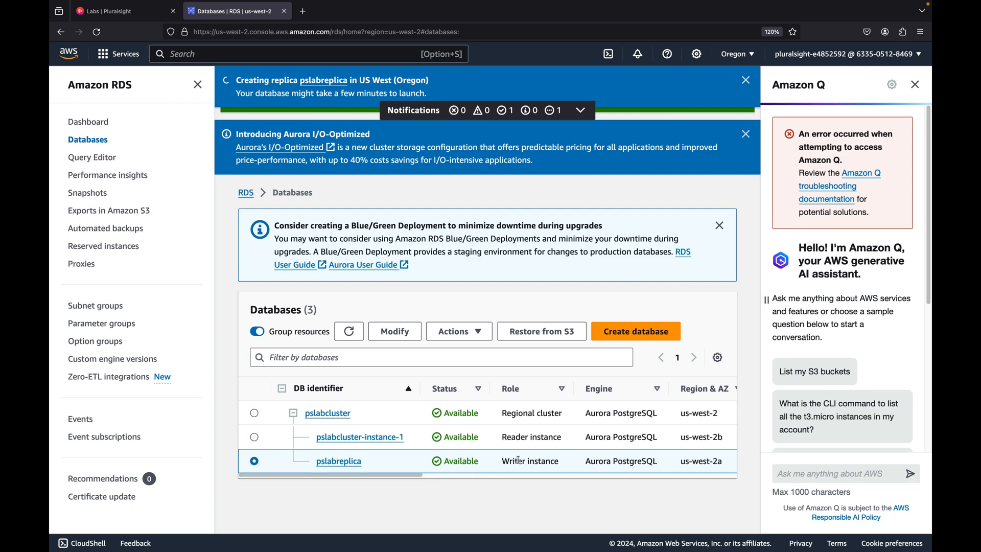
Delete the pslabreplica instance, entering delete me as the written confirmation
left_click(477, 333)
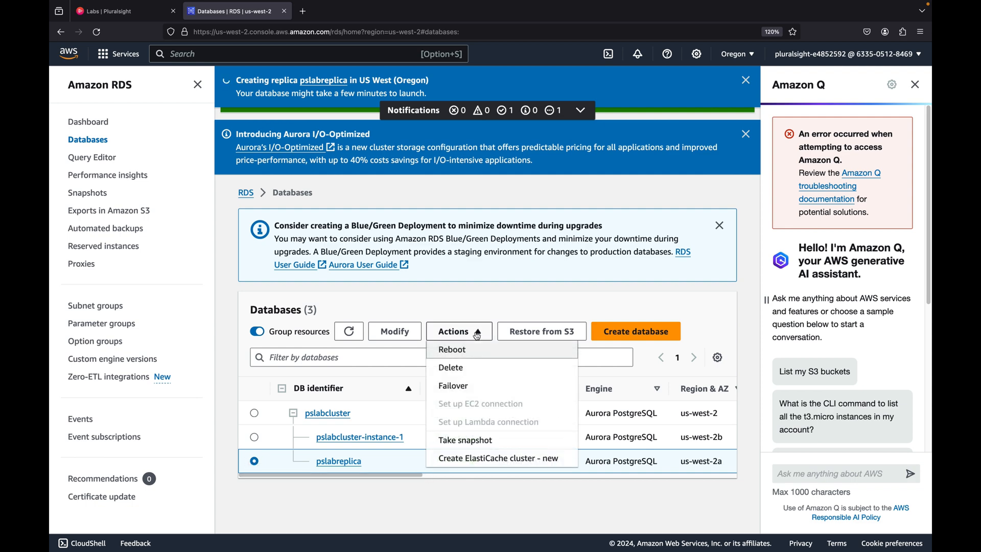
left_click(488, 369)
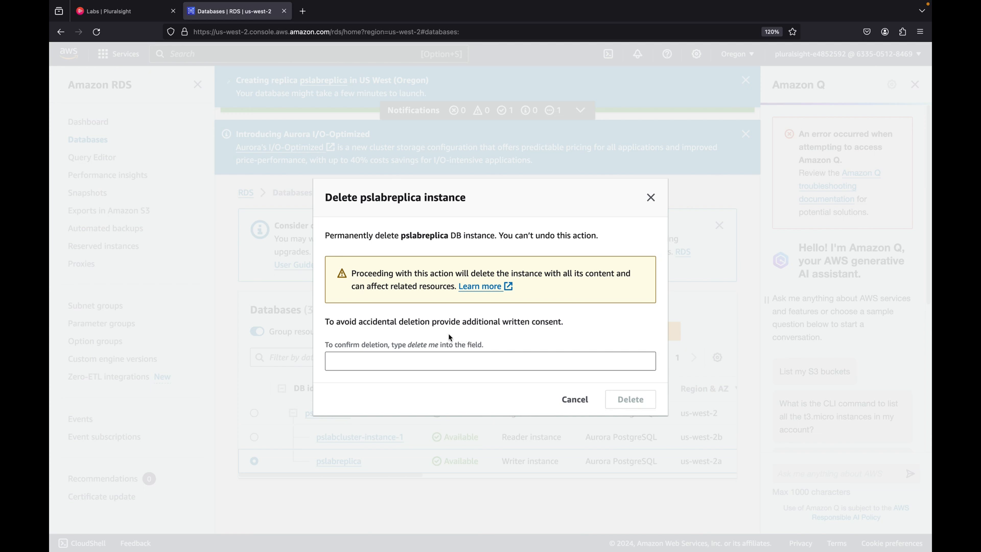
left_click_drag(408, 344, 436, 343)
key("ctrl+c")
left_click(432, 366)
key("ctrl+v")
left_click(637, 403)
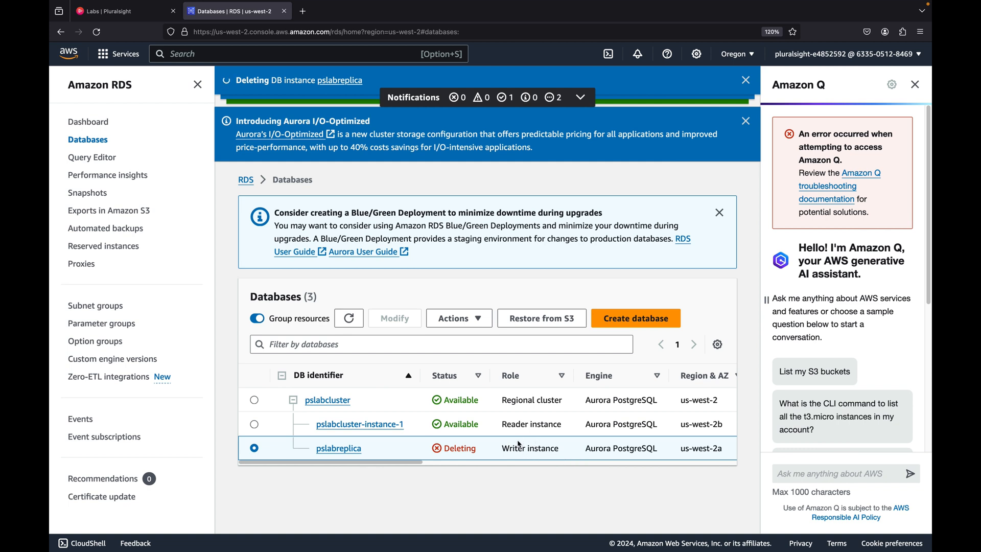
Examine the role, Availability Zone and size columns of the remaining instances while the replica is deleted
left_click_drag(503, 424, 569, 426)
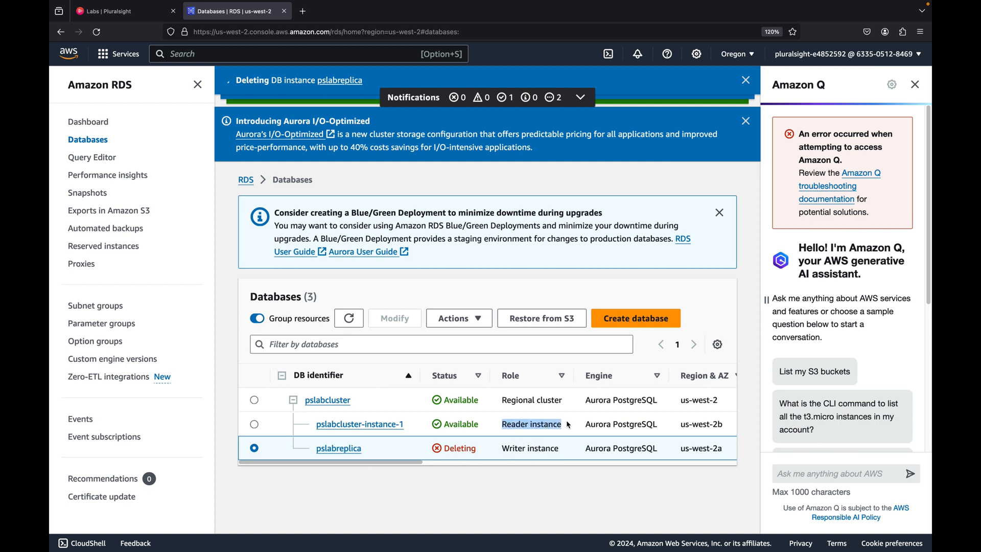
left_click(500, 425)
left_click_drag(502, 424, 572, 426)
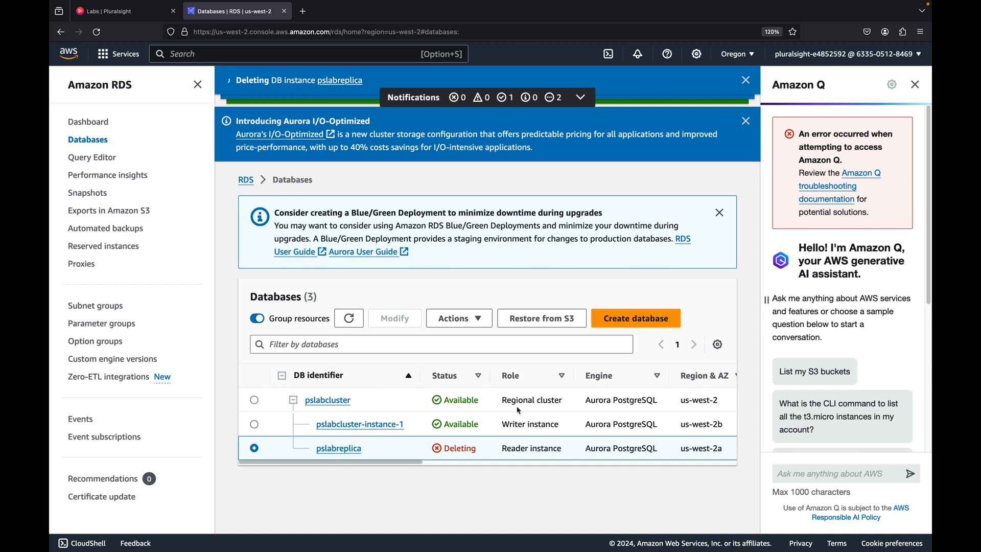
left_click_drag(407, 425, 349, 426)
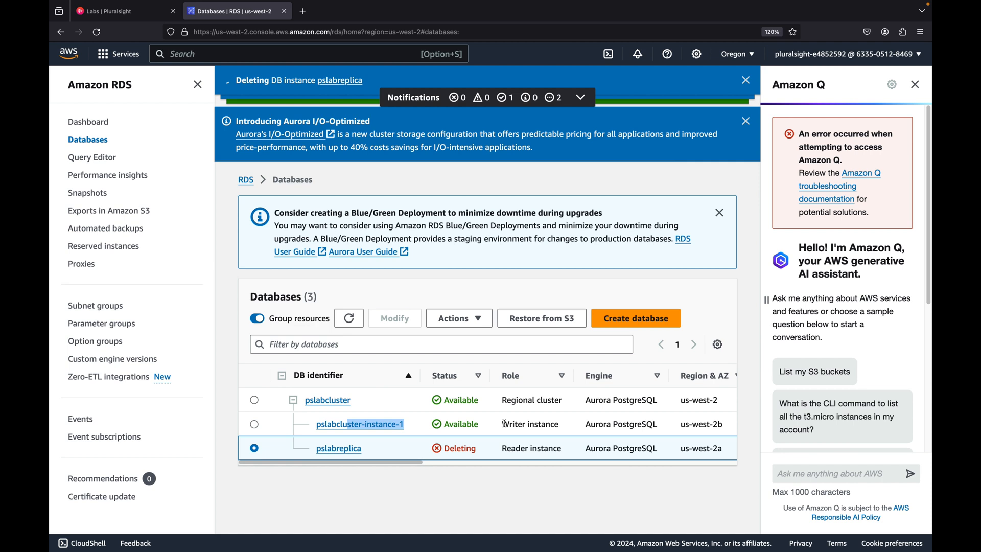
scroll(505, 424, "right", 2)
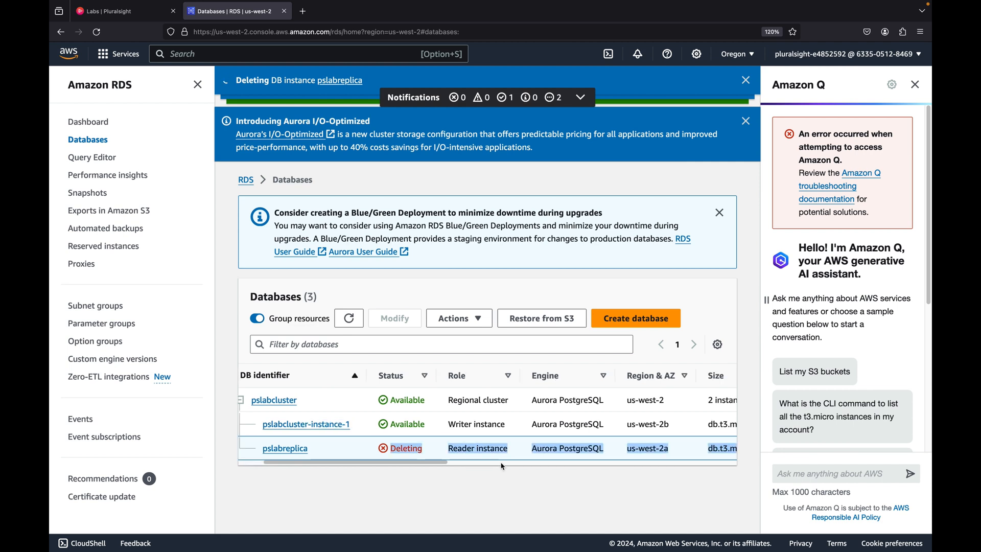
left_click_drag(438, 465, 447, 464)
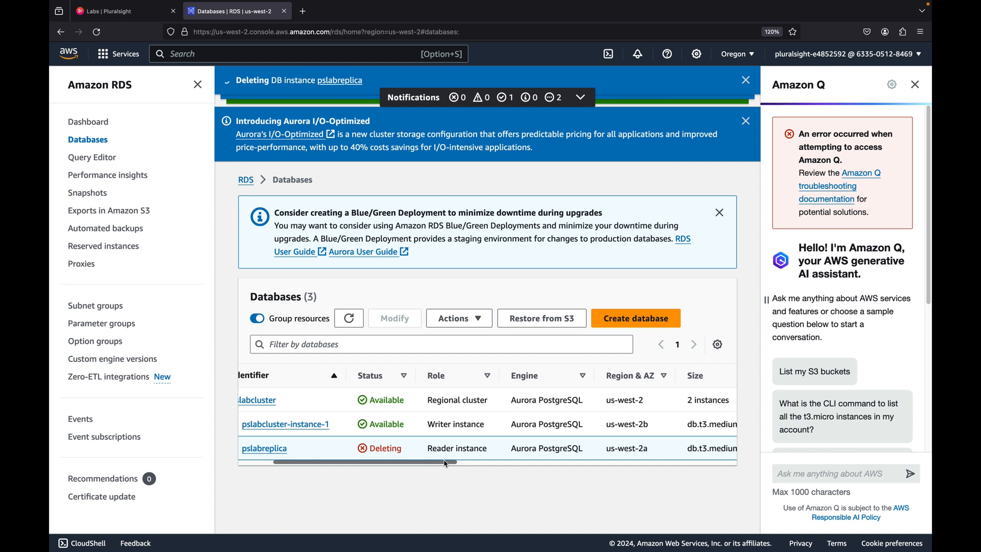